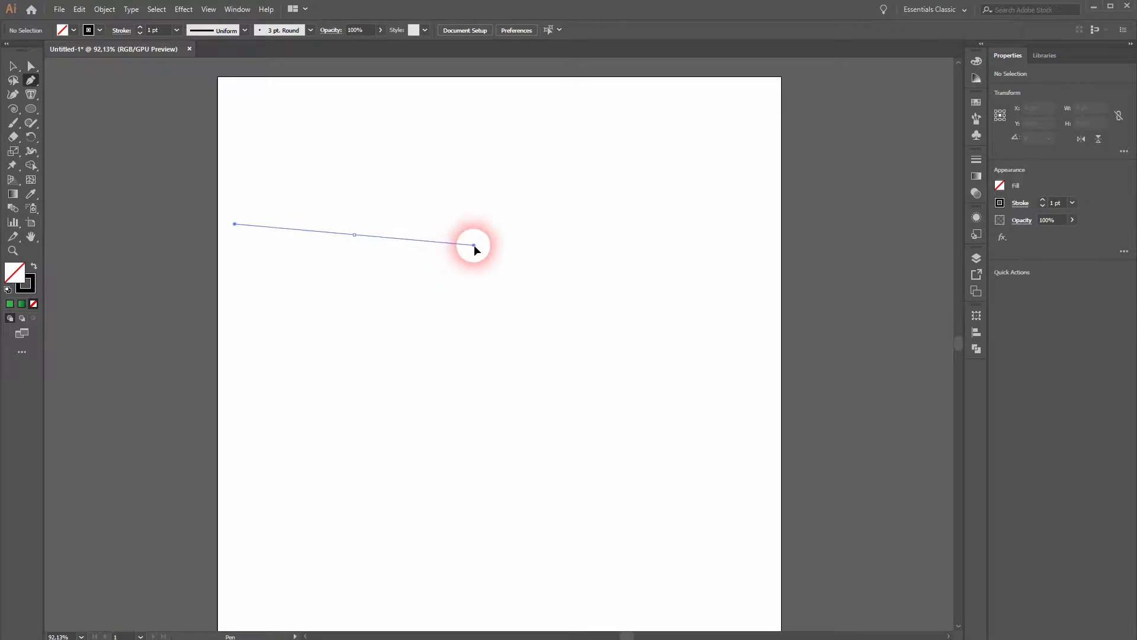
Draw an open S-shaped curve about 297 px wide and 221 px high across the upper artboard with the Pen tool.
left_click_drag(474, 244, 483, 263)
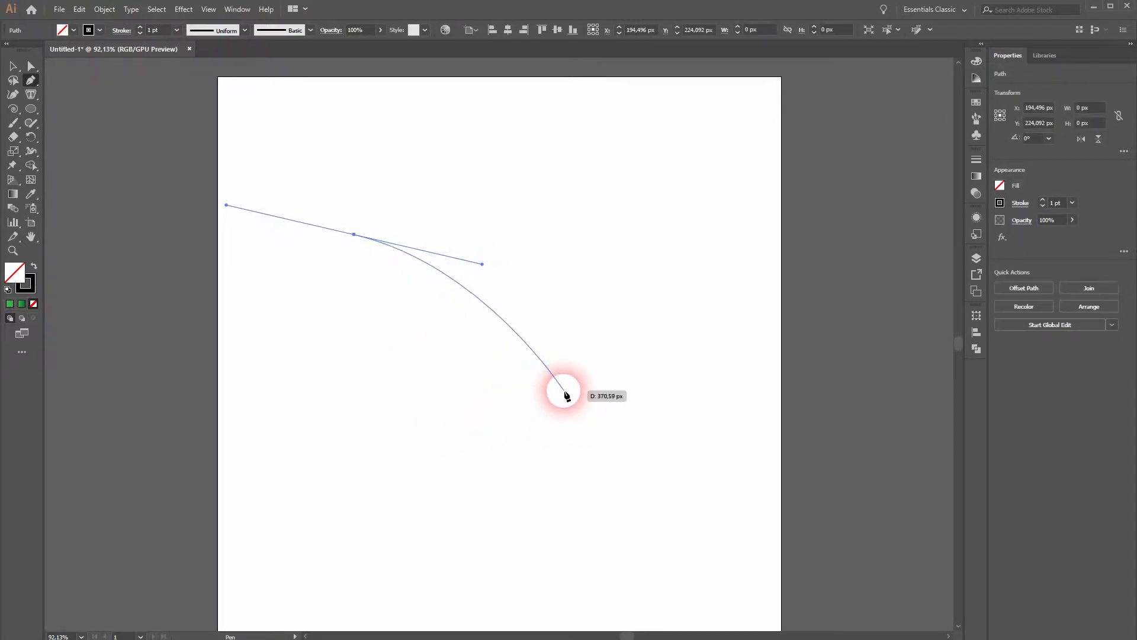
left_click_drag(642, 453, 736, 445)
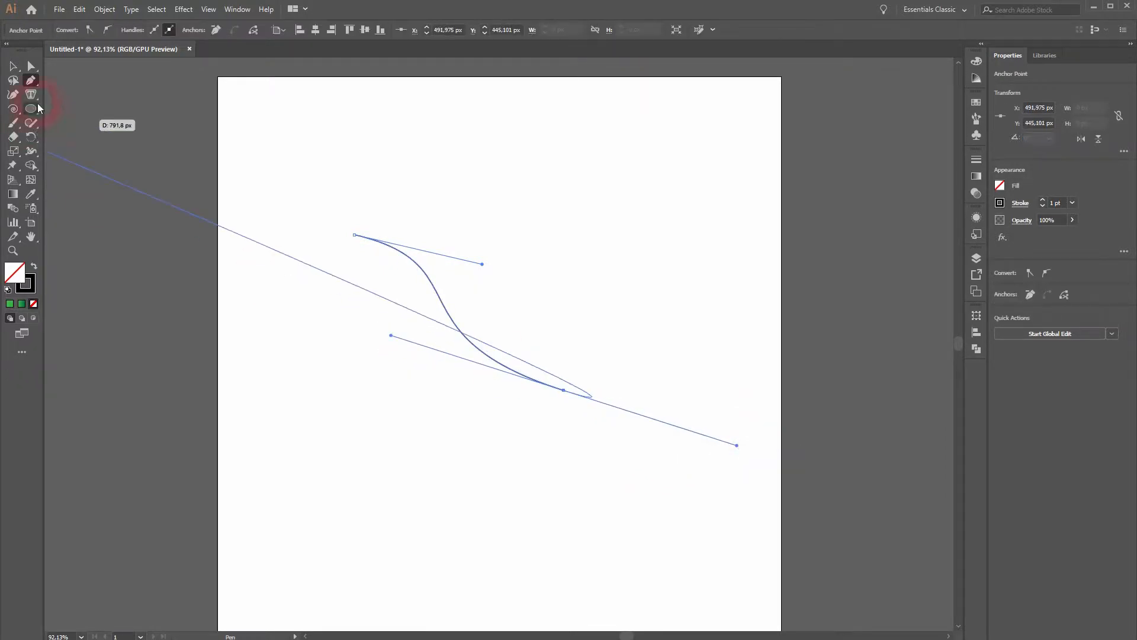
left_click(13, 68)
left_click(321, 487)
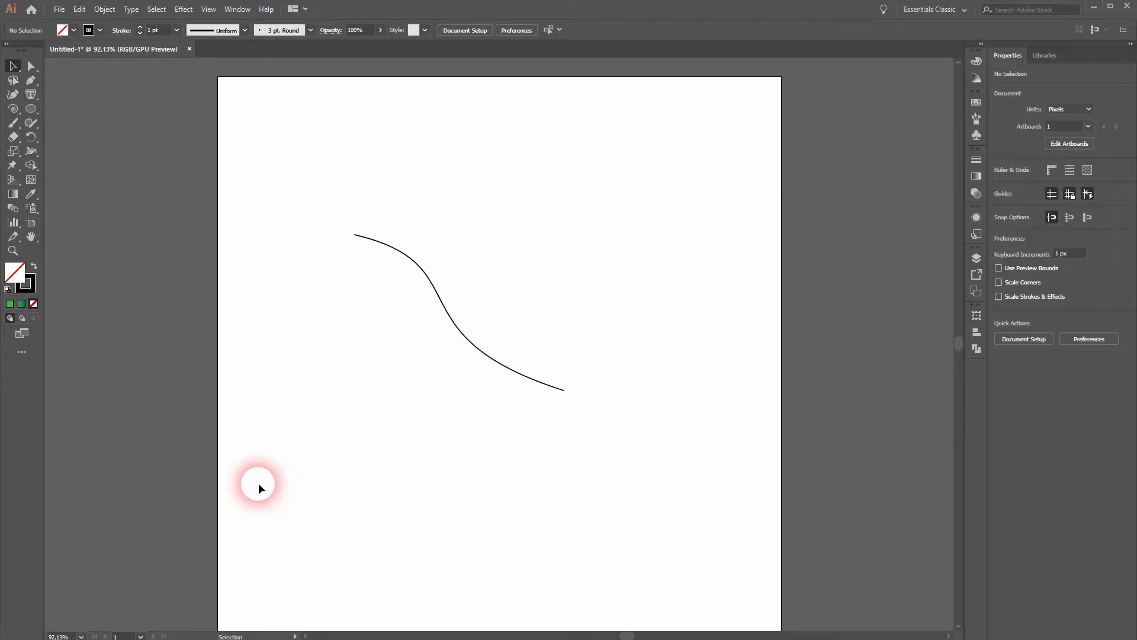
Select the S-shaped curve and activate the Width tool for it.
left_click_drag(272, 426, 465, 272)
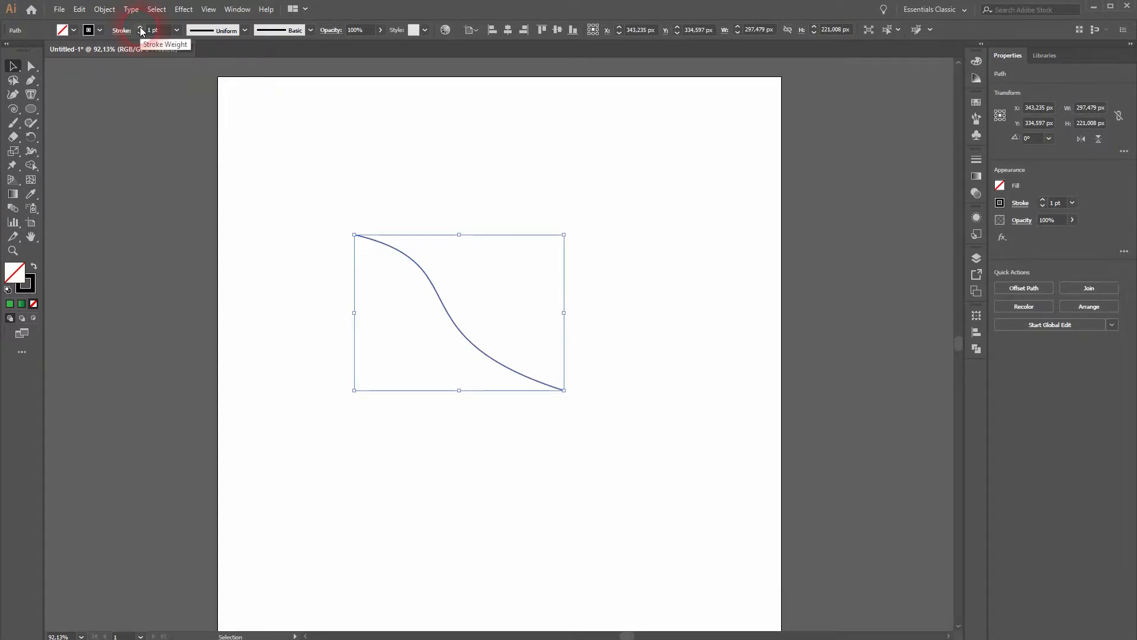
left_click_drag(34, 149, 84, 153)
scroll(455, 328, "up", 3, "alt")
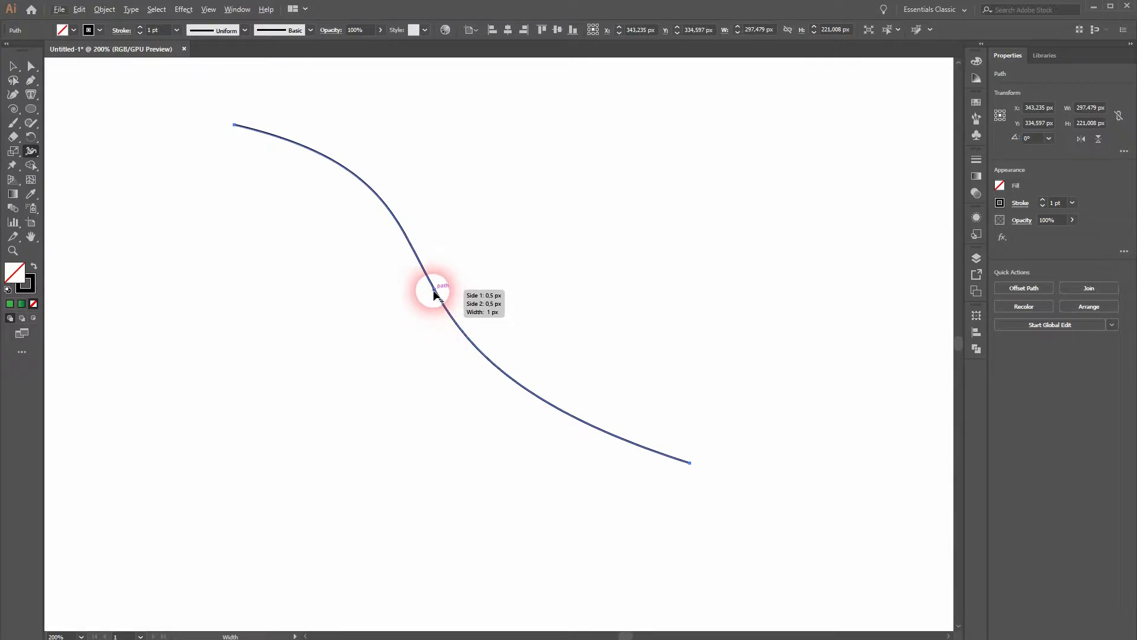
mouse_move(436, 298)
left_mouse_down()
mouse_move(466, 278)
mouse_move(442, 294)
left_mouse_up()
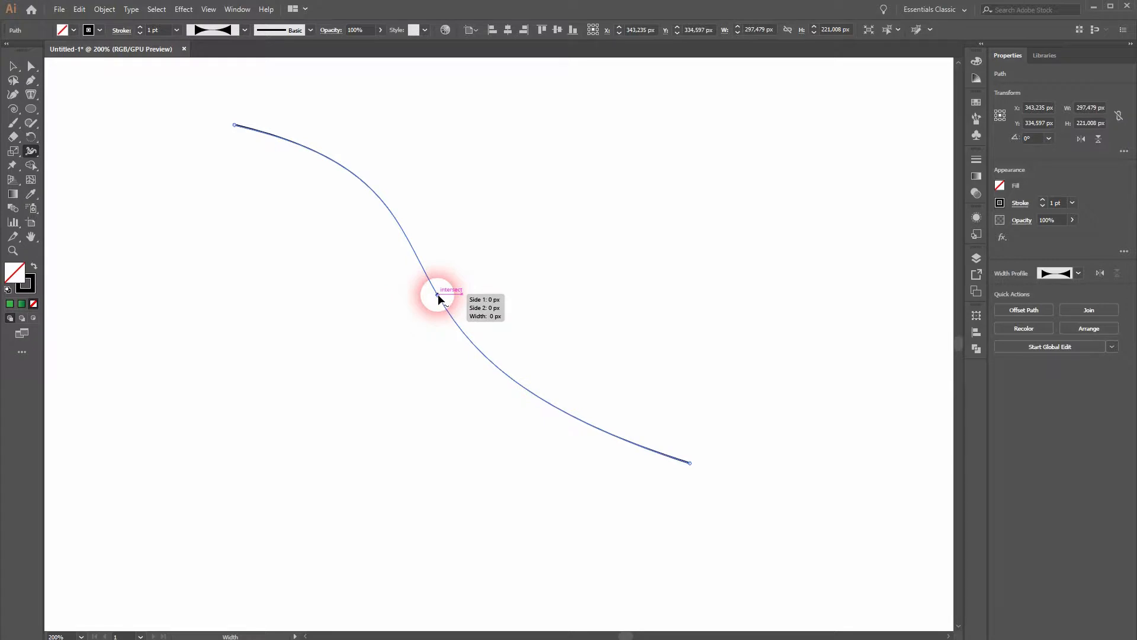
key("ctrl")
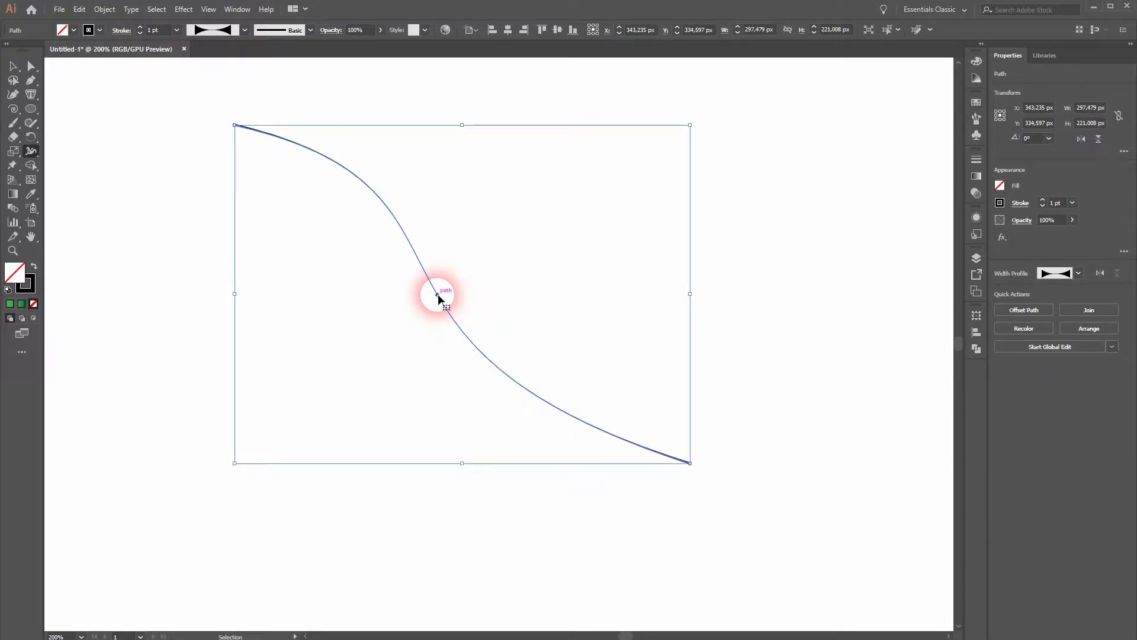
key("ctrl+z")
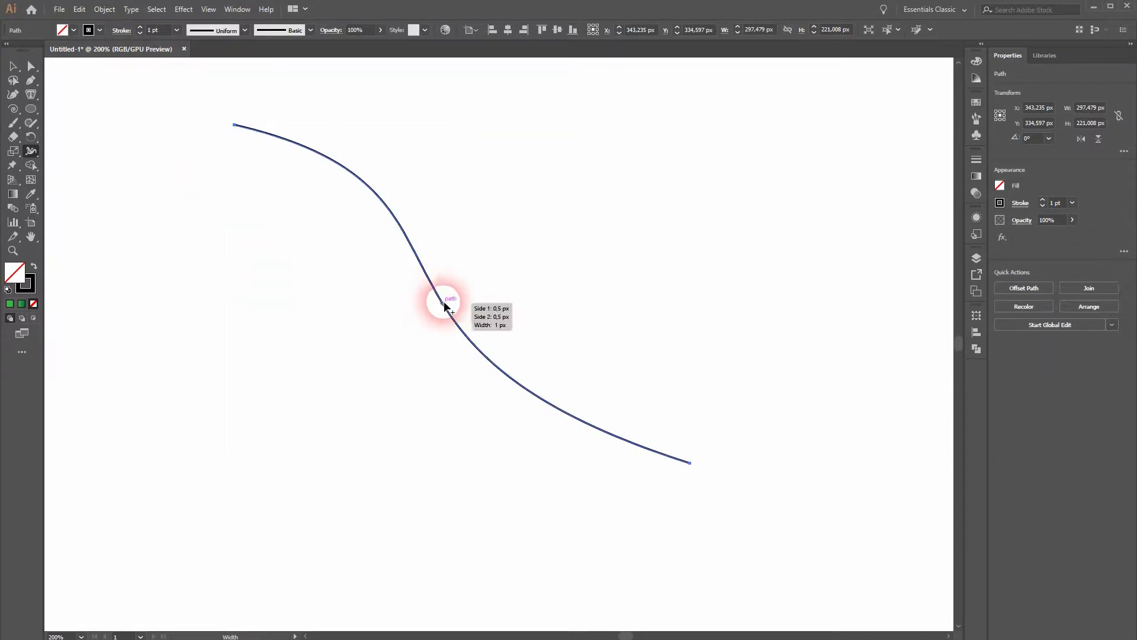
Widen the middle of the curve to about 13 pt with the Width tool and taper both ends to points.
mouse_move(437, 295)
left_mouse_down()
mouse_move(457, 284)
mouse_move(445, 288)
left_mouse_up()
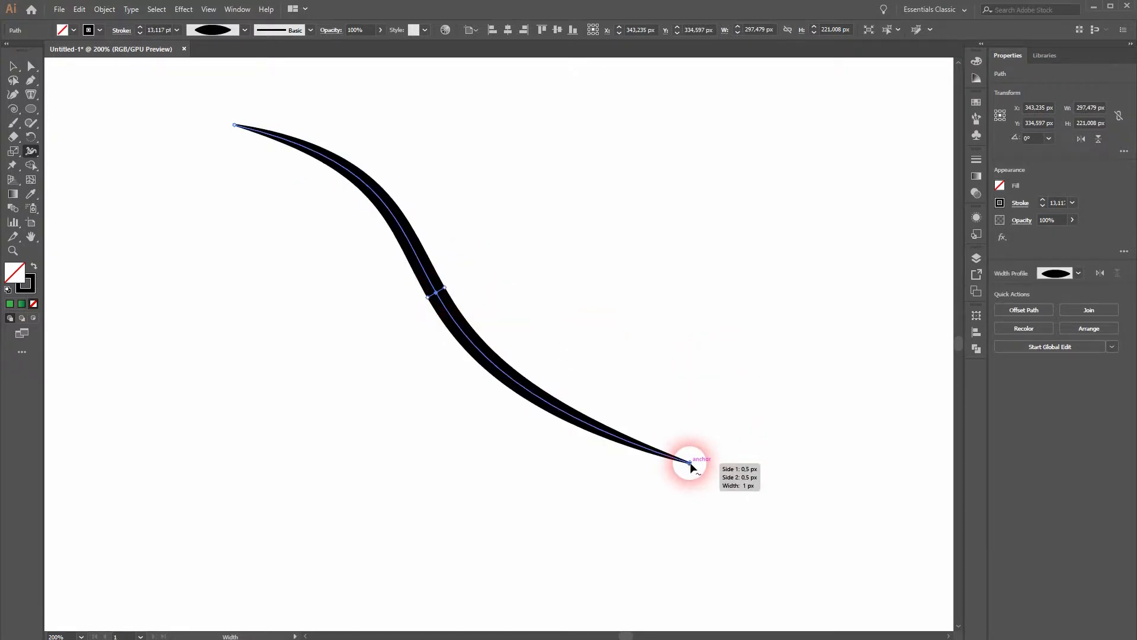
left_click_drag(691, 464, 697, 463)
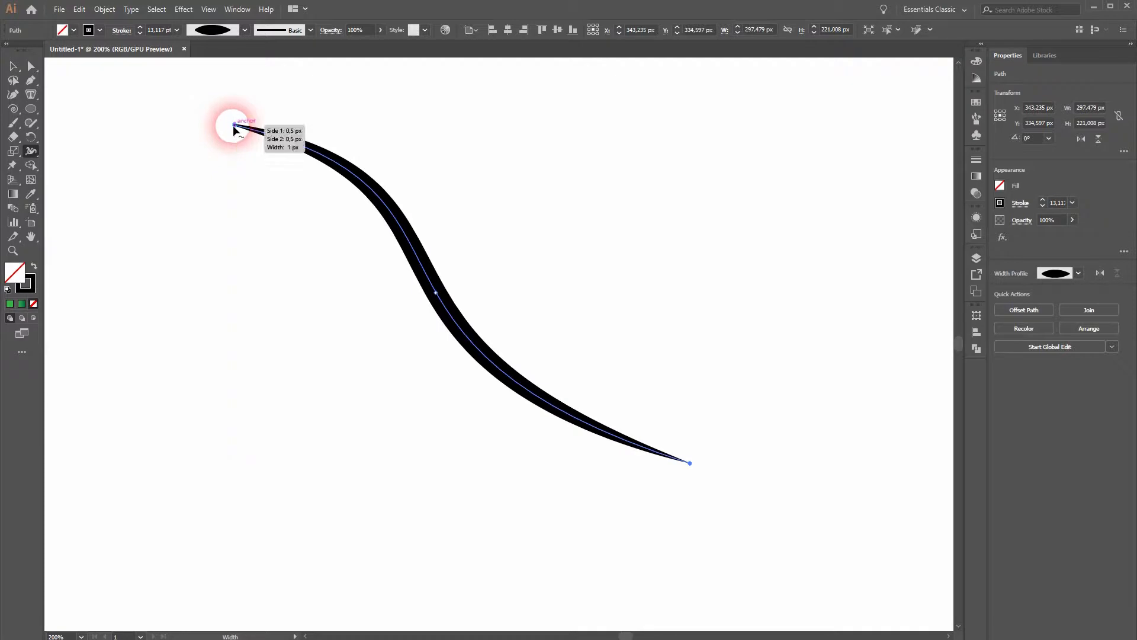
mouse_move(234, 126)
left_mouse_down()
mouse_move(256, 140)
mouse_move(236, 125)
left_mouse_up()
left_click(13, 66)
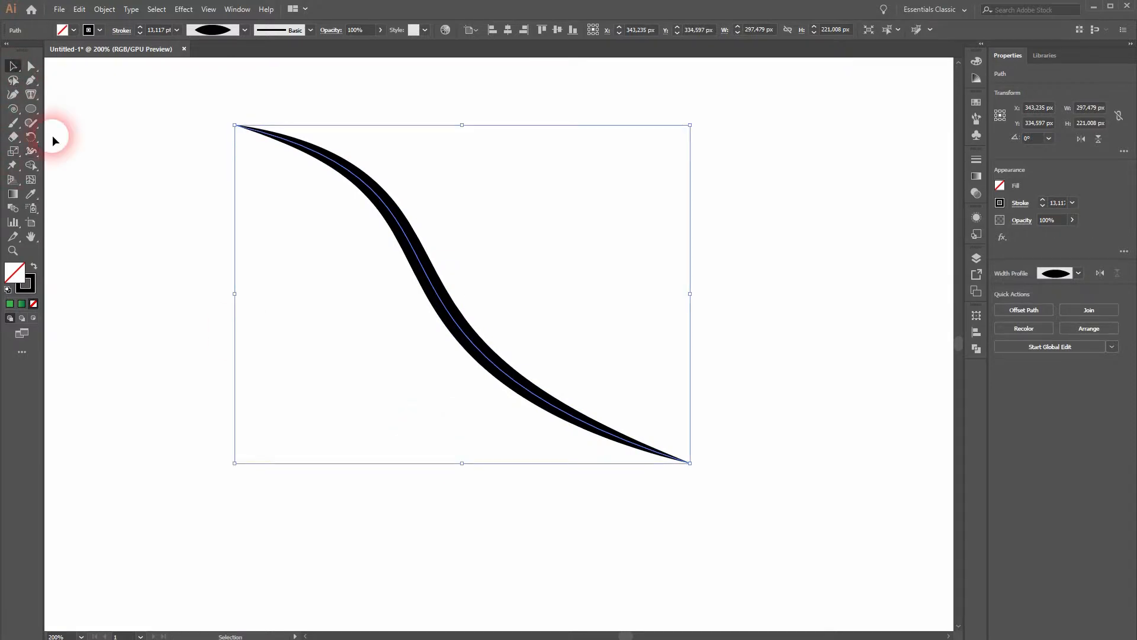
left_click(254, 484)
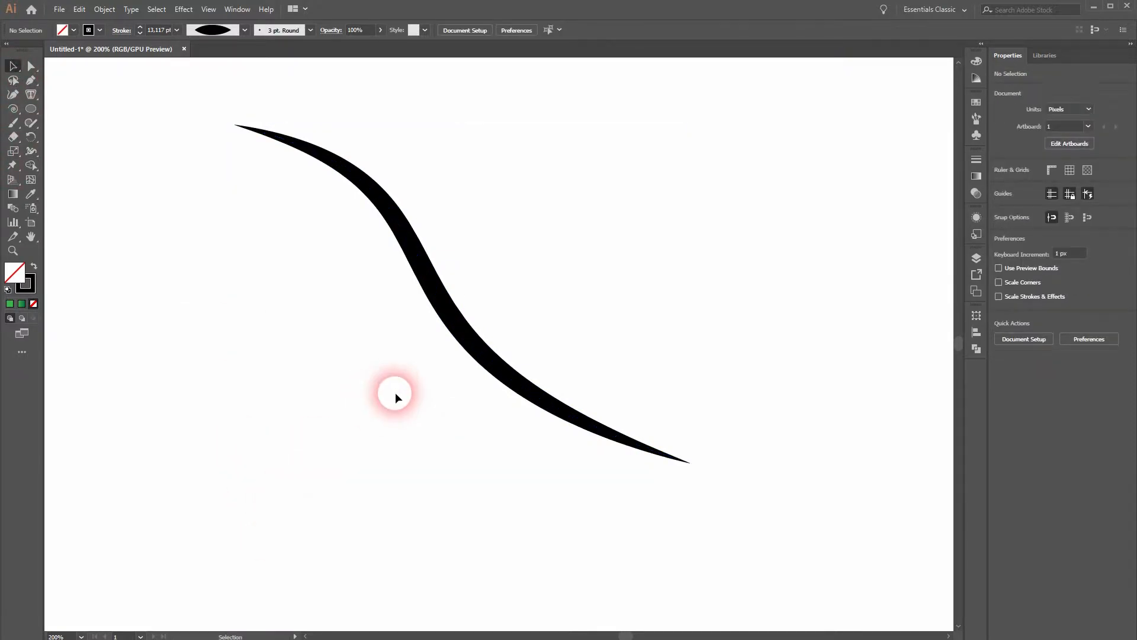
Draw a spiral about 143 px wide and 120 px high beside the tapered curve with the Spiral tool.
left_click(13, 109)
left_click(69, 106)
left_click(21, 109)
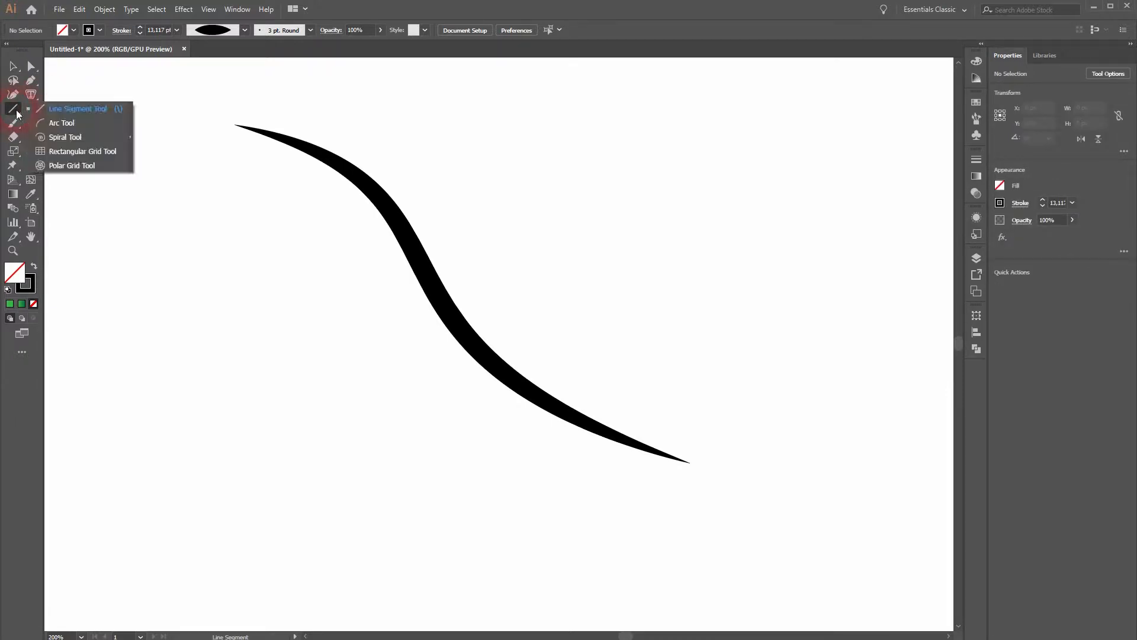
left_click(73, 136)
left_click_drag(180, 266, 313, 309)
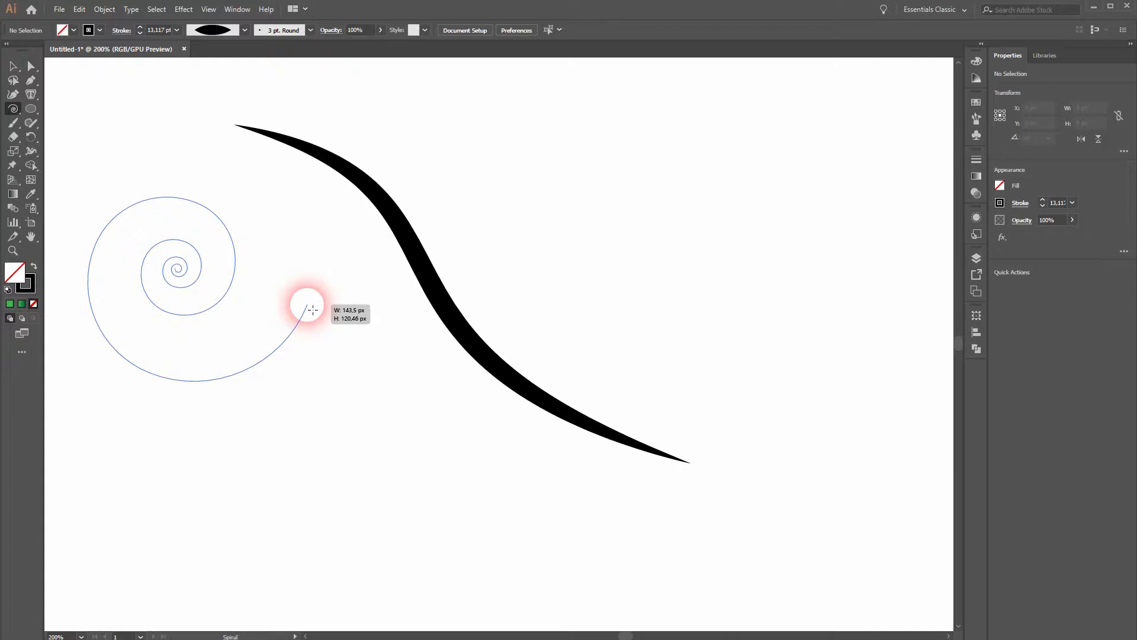
left_click_drag(313, 309, 308, 305)
Move the spiral to the curve and rotate it about 31° so its outer end meets the curve's upper part.
left_click(7, 68)
left_click(259, 370)
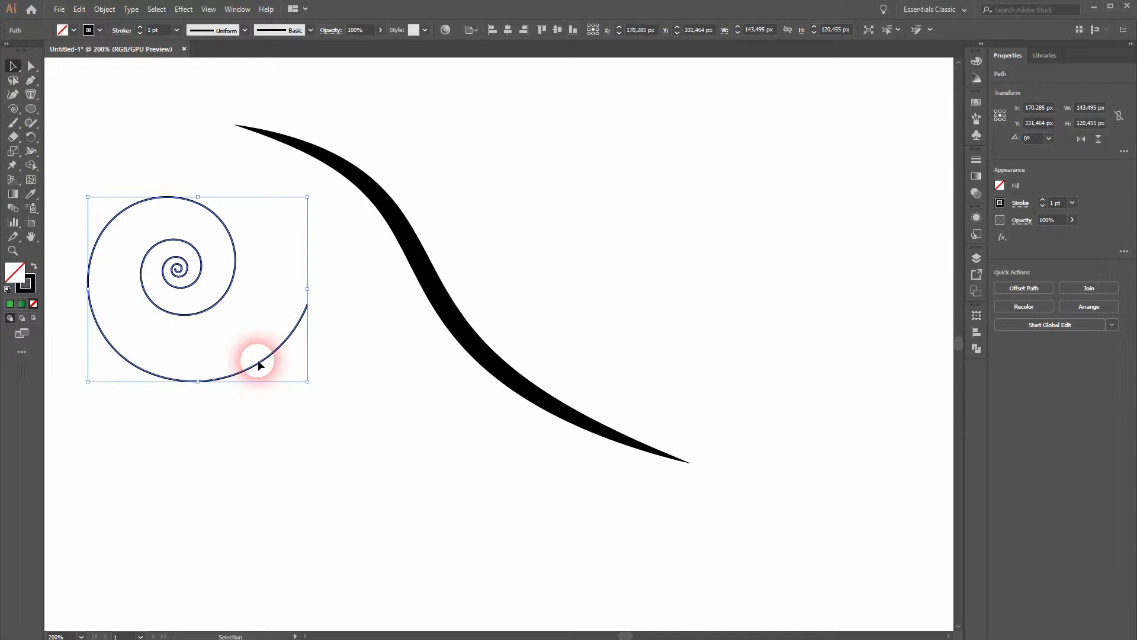
left_click_drag(258, 360, 339, 319)
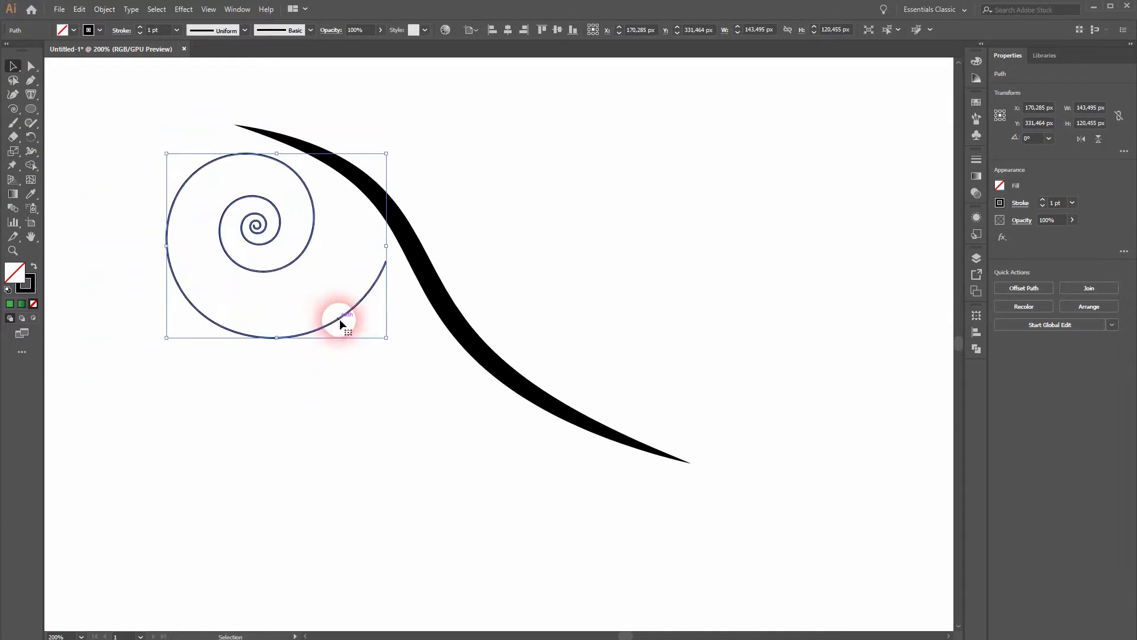
left_click(390, 348)
left_click(358, 307)
left_click_drag(390, 348, 424, 278)
left_click(377, 407)
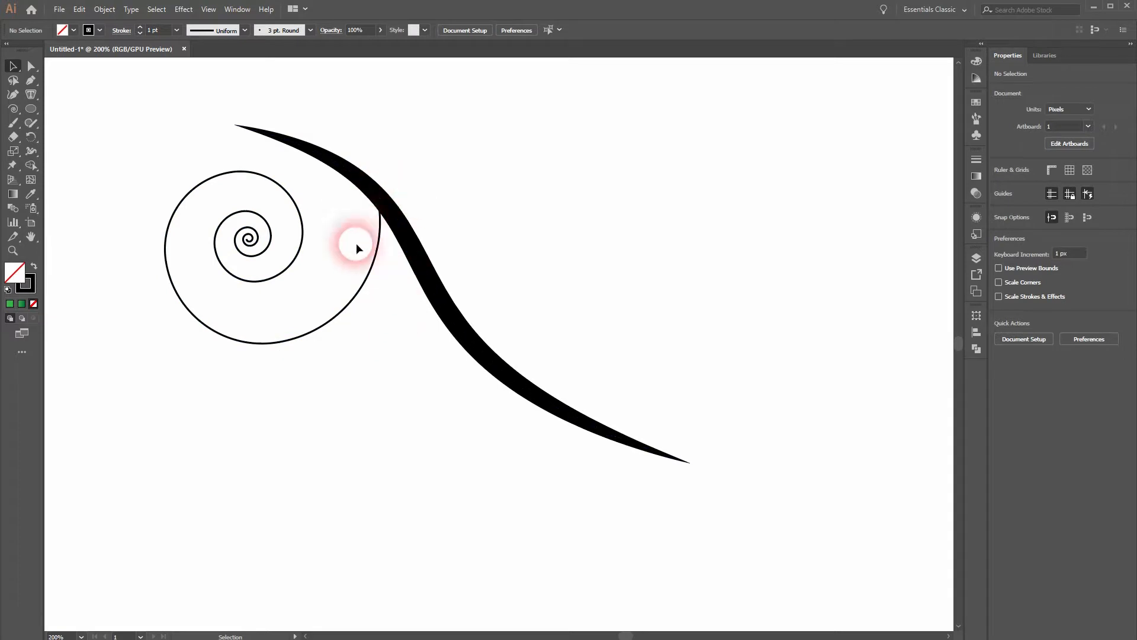
Widen the spiral's outer end to about 7 pt with the Width tool and taper its inner end to a point.
scroll(368, 225, "up", 6)
scroll(488, 413, "down", 4)
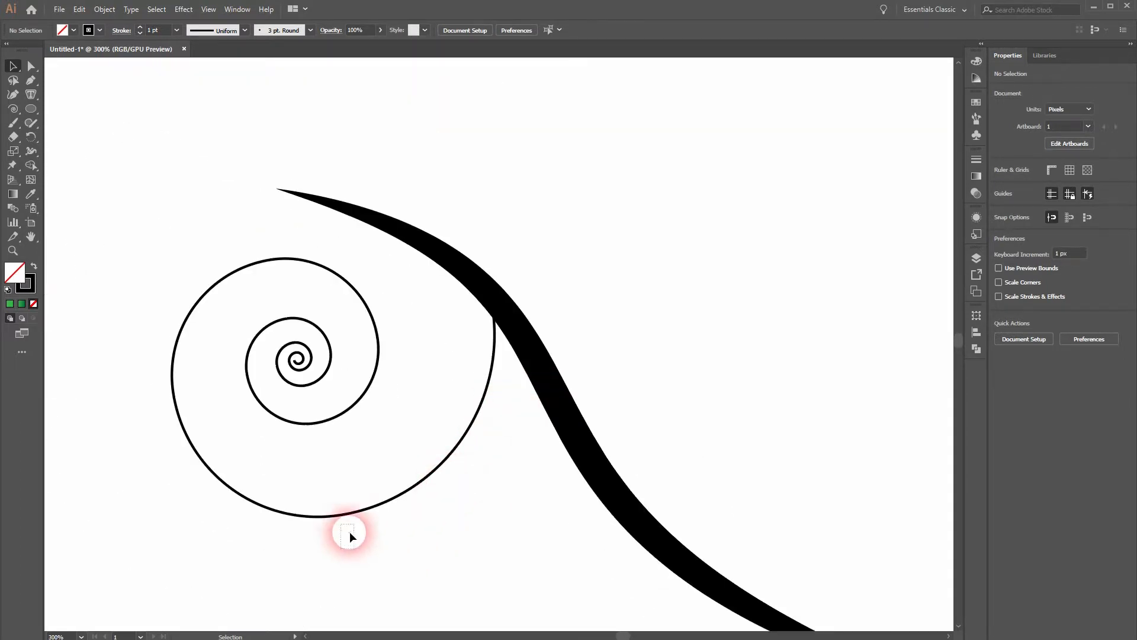
left_click(357, 512)
left_click(34, 152)
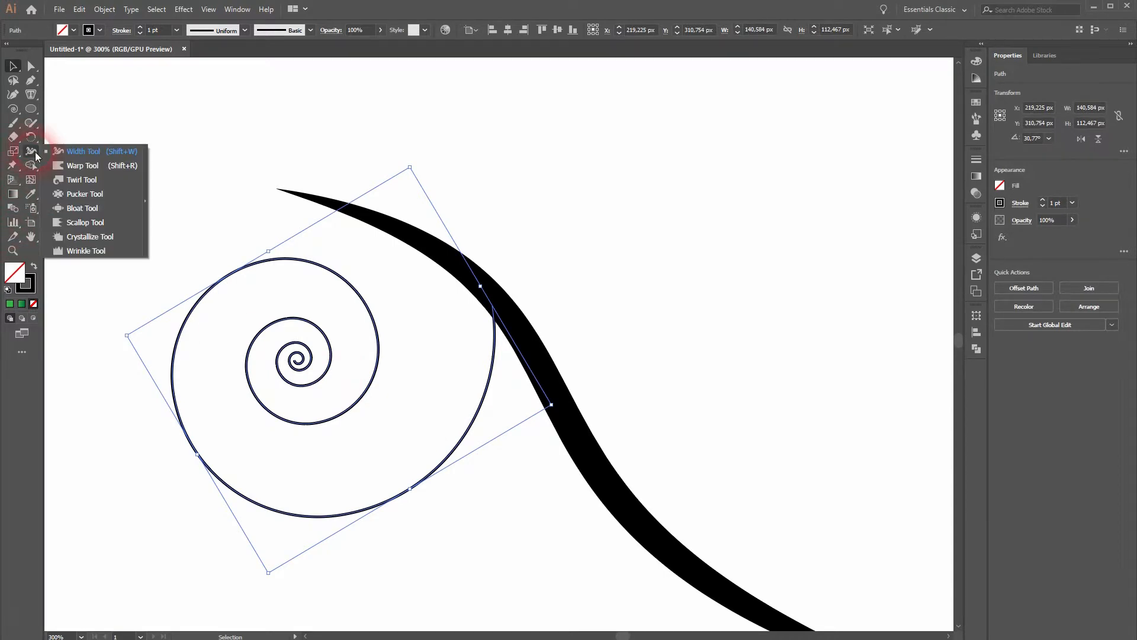
left_click(77, 154)
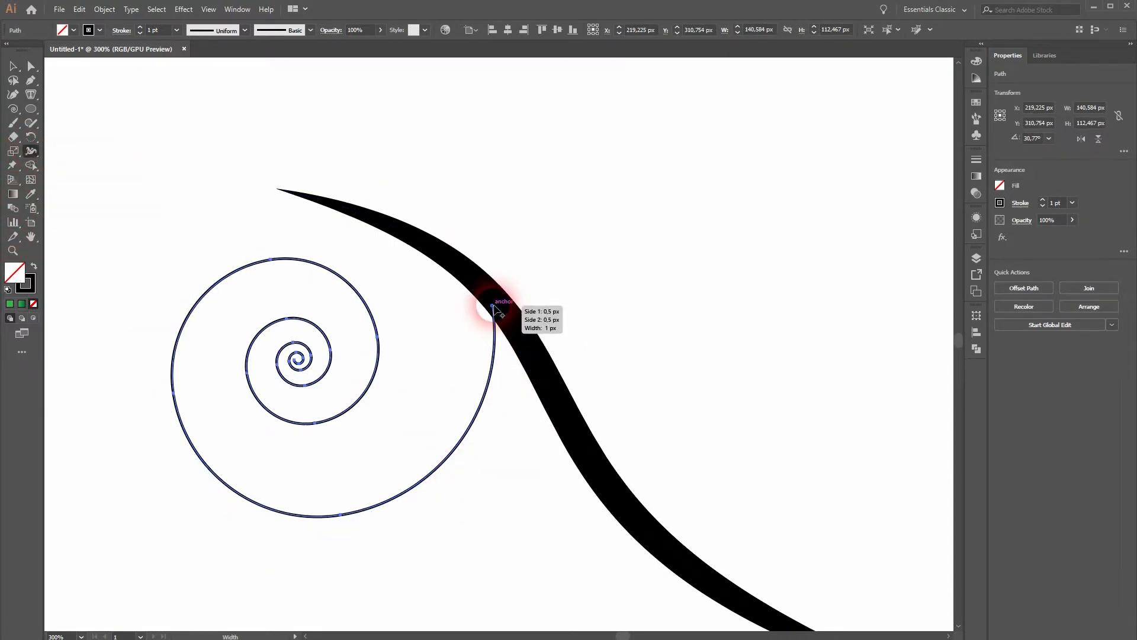
left_click_drag(493, 306, 503, 314)
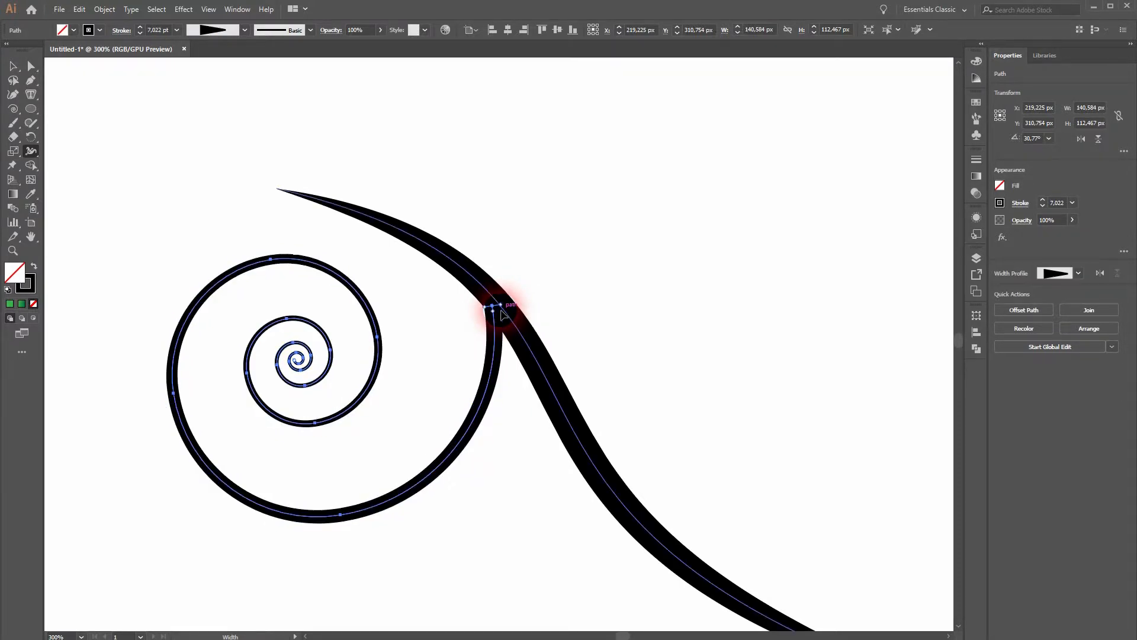
scroll(299, 357, "up", 4)
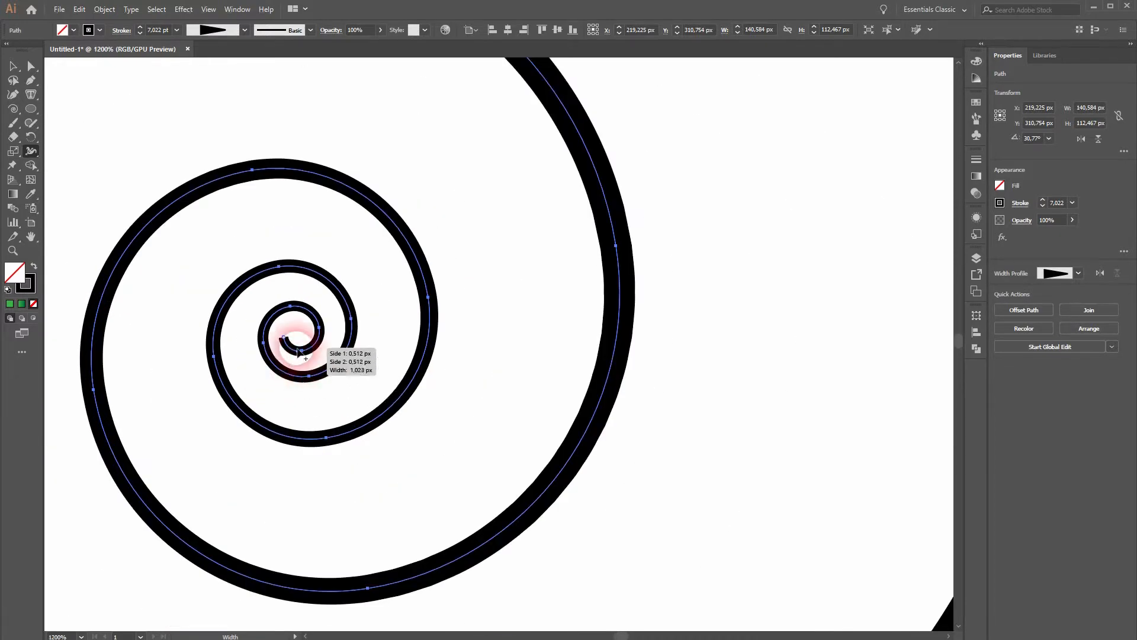
left_click_drag(279, 339, 284, 337)
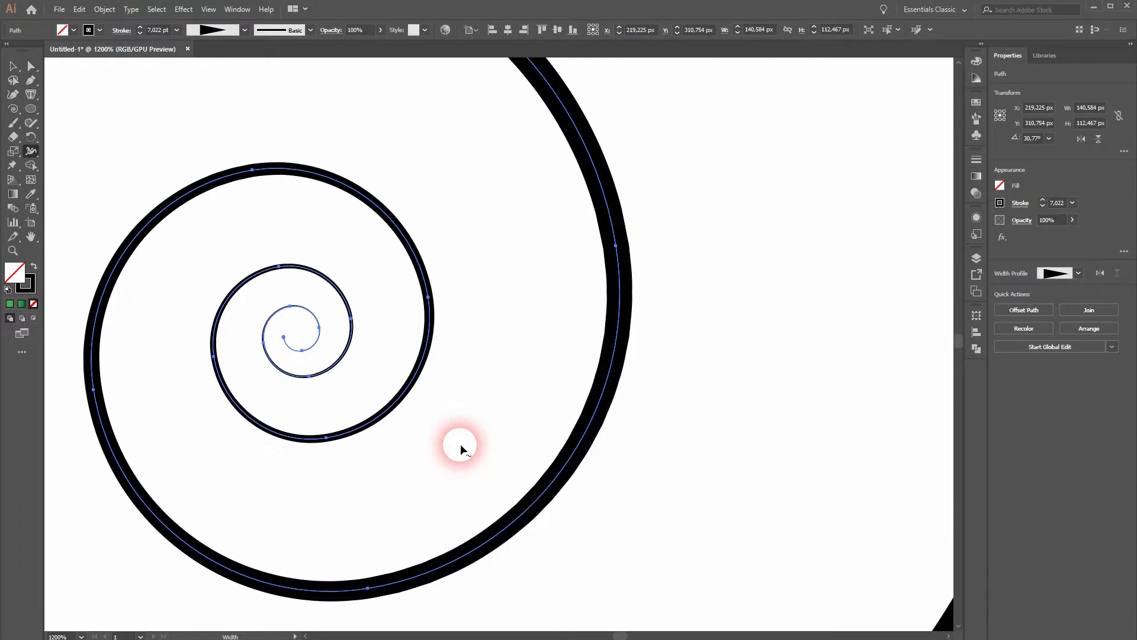
Nudge the spiral about 1.7 px horizontally and 1.5 px upward so its thick outer end merges into the curve.
scroll(460, 444, "down", 4)
left_click_drag(644, 539, 524, 477)
key("v")
left_click(493, 304)
left_click_drag(495, 307, 500, 302)
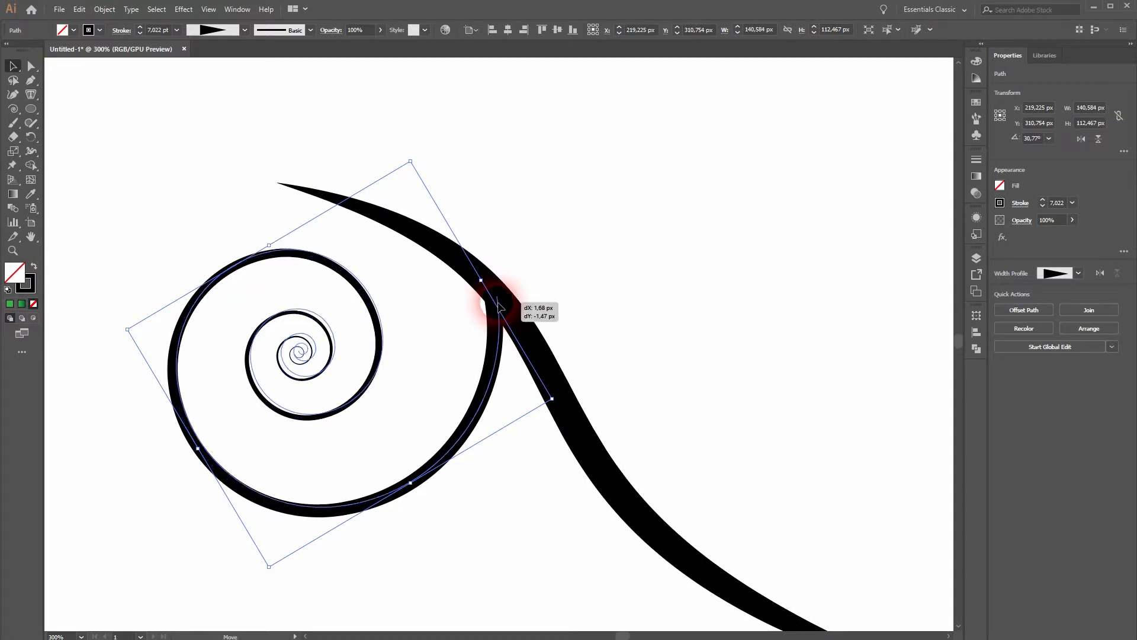
left_click(515, 527)
scroll(511, 308, "up", 3)
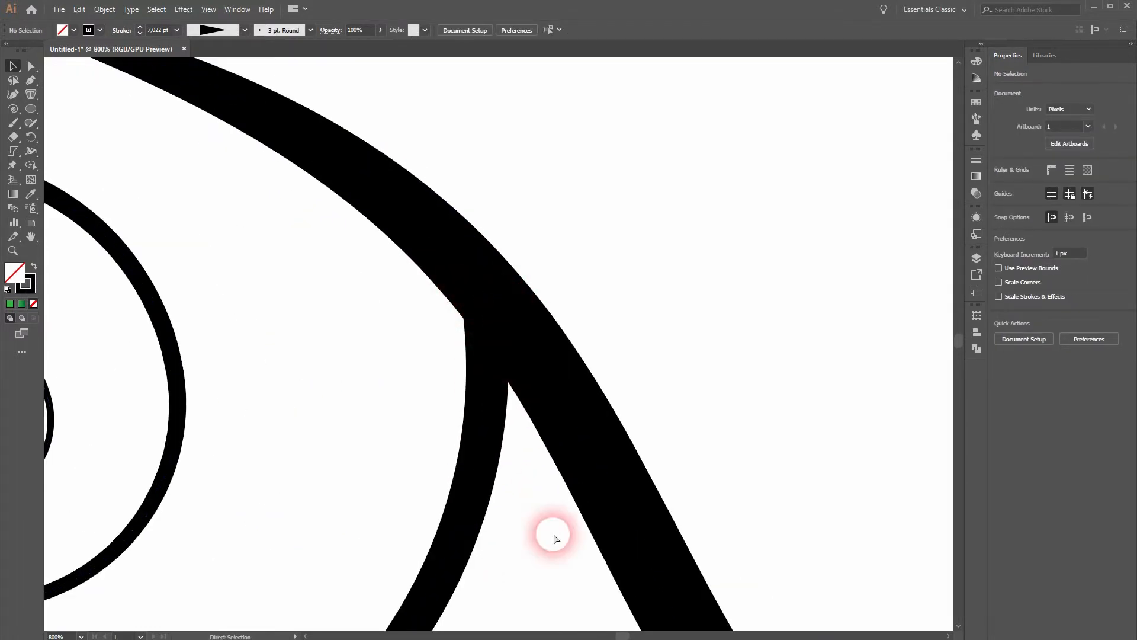
Scale the spiral down proportionally to about 110 px by 88 px, keeping its outer end on the curve.
key("ctrl+0")
scroll(409, 330, "up", 3)
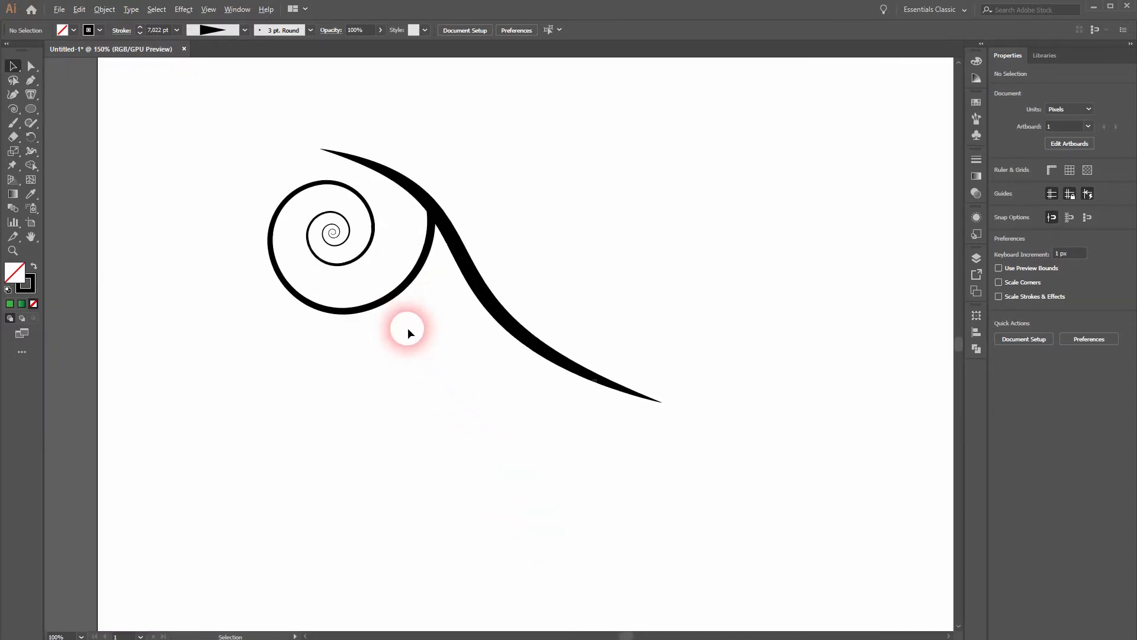
left_click(373, 312)
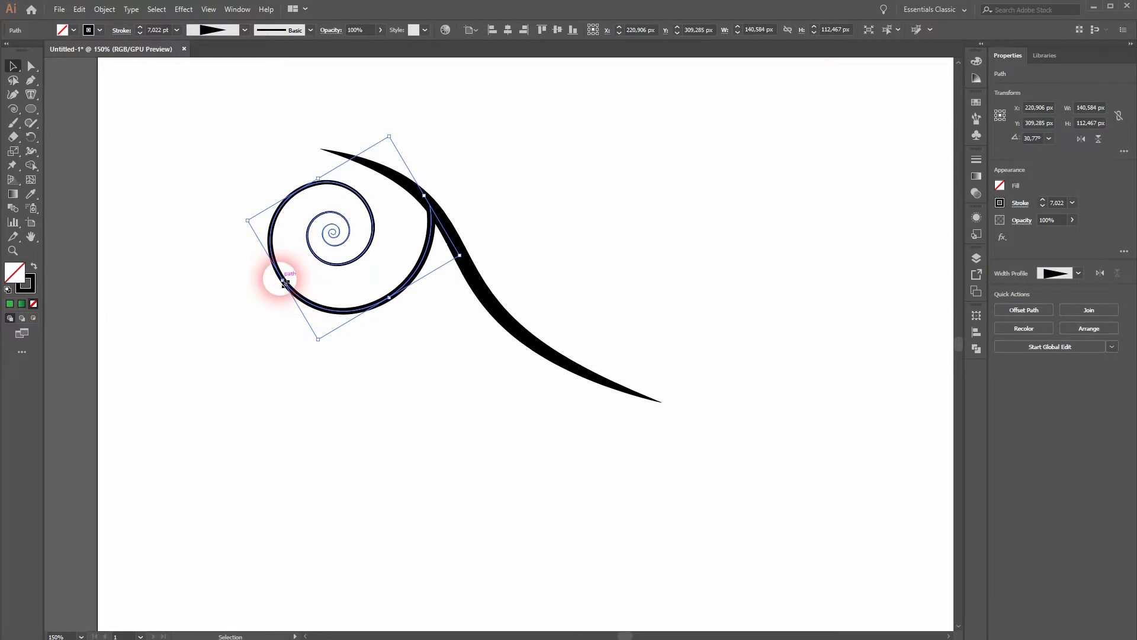
left_click_drag(283, 283, 315, 262)
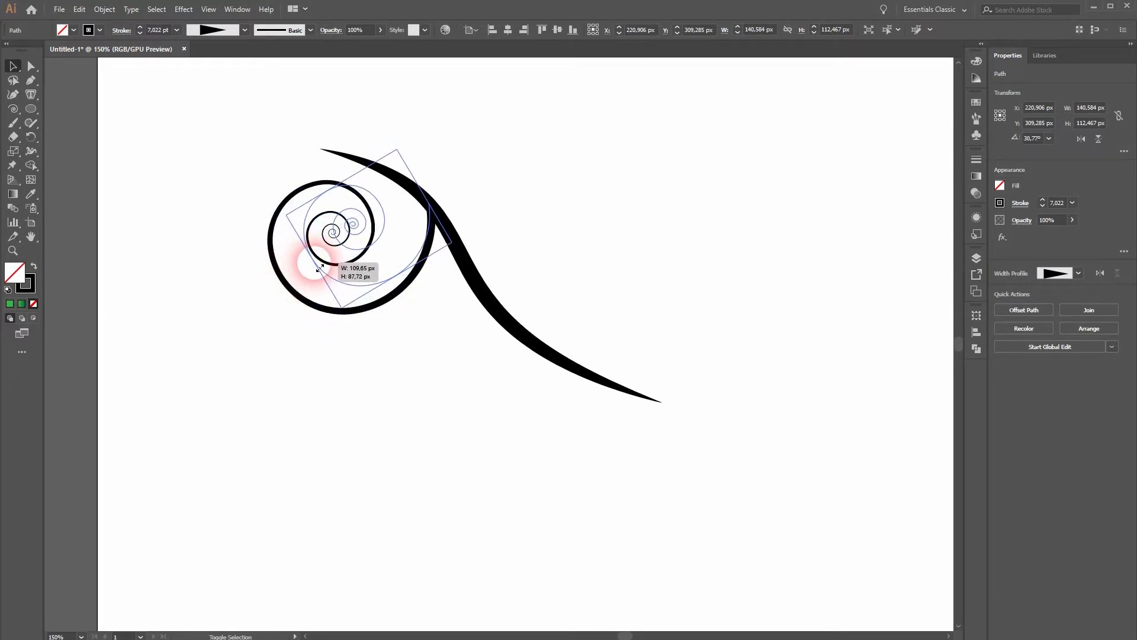
left_click(377, 371)
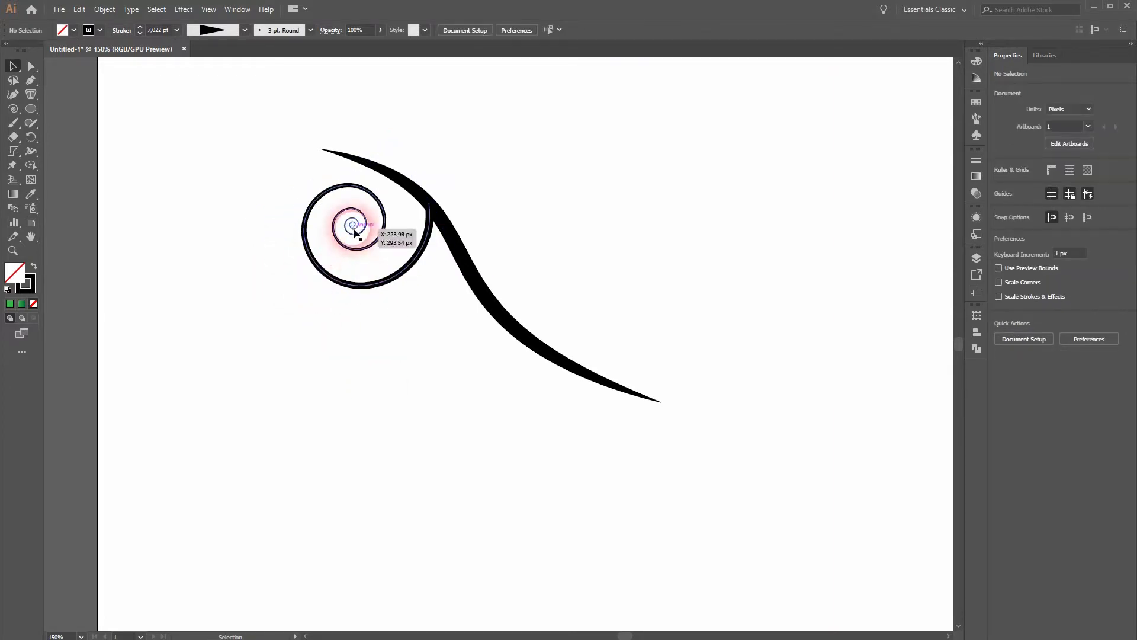
Duplicate the spiral and rotate the copy so its thick end joins the opposite side of the curve.
left_click_drag(361, 251, 670, 234)
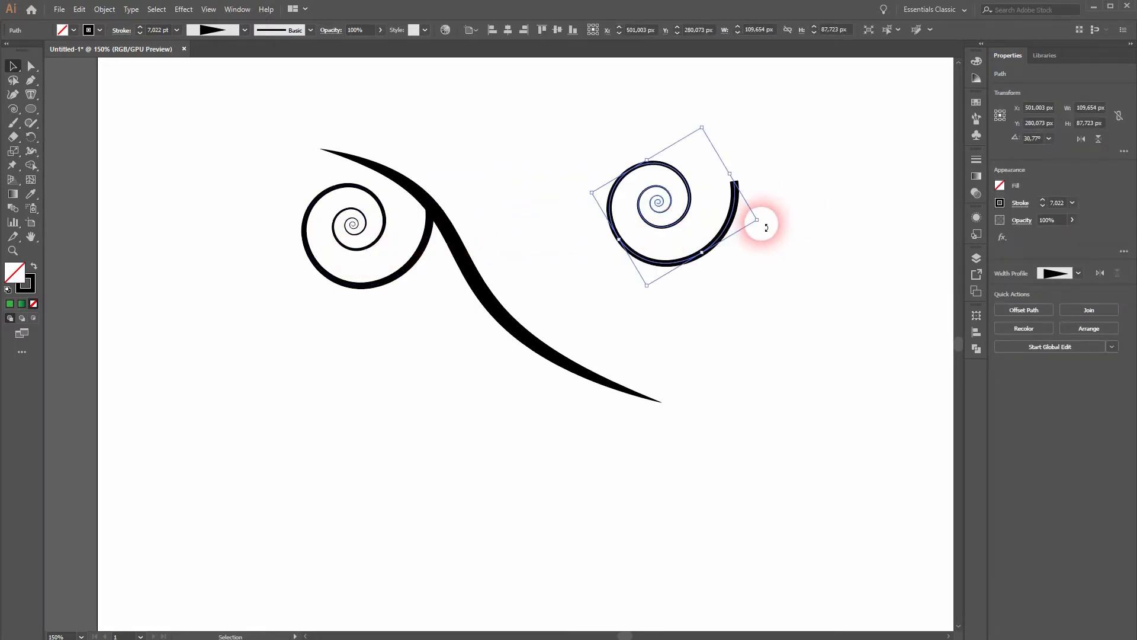
left_click_drag(769, 229, 450, 225)
left_click(474, 451)
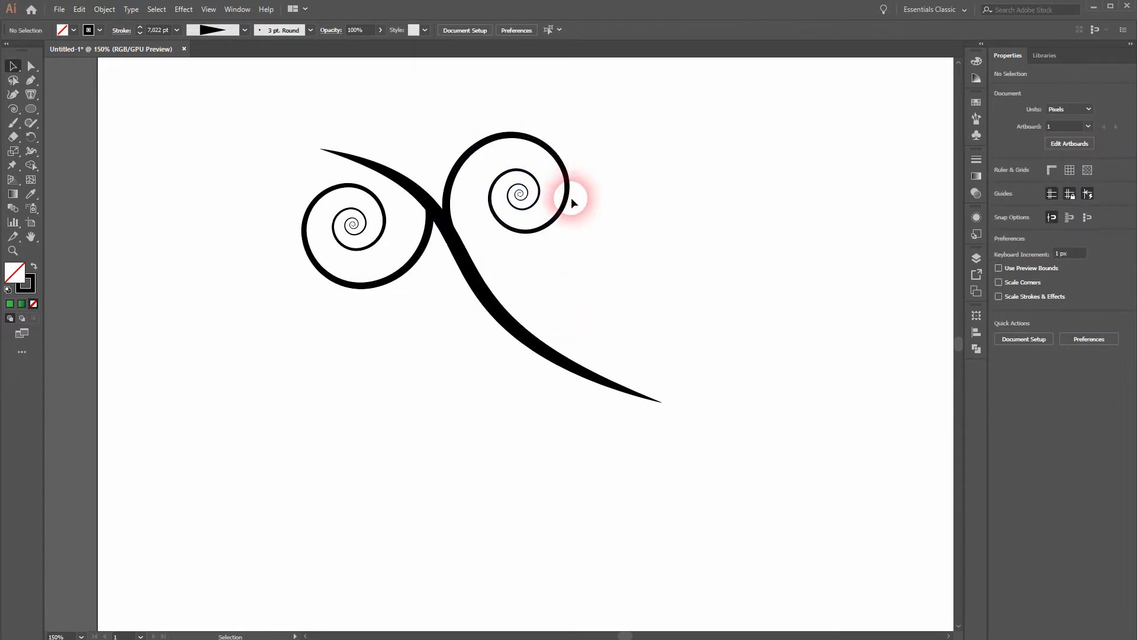
Duplicate the spiral on the curve's upper right side into the empty space beside it and reflect the copy across the vertical axis.
left_click_drag(563, 208, 702, 271)
right_click(757, 280)
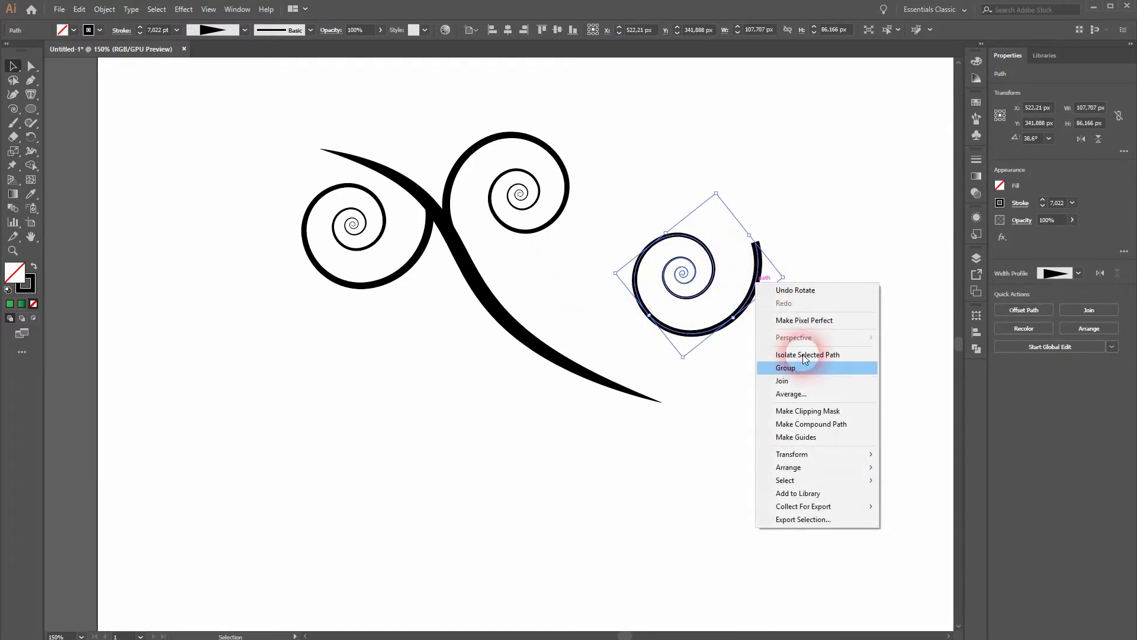
mouse_move(835, 454)
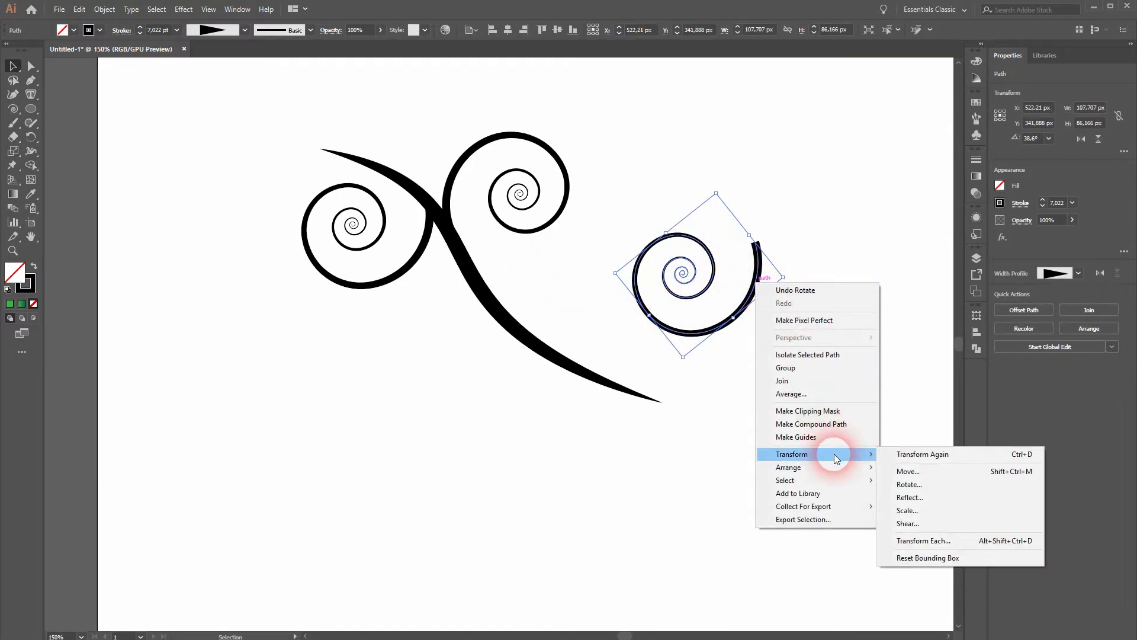
left_click(930, 501)
left_click(914, 275)
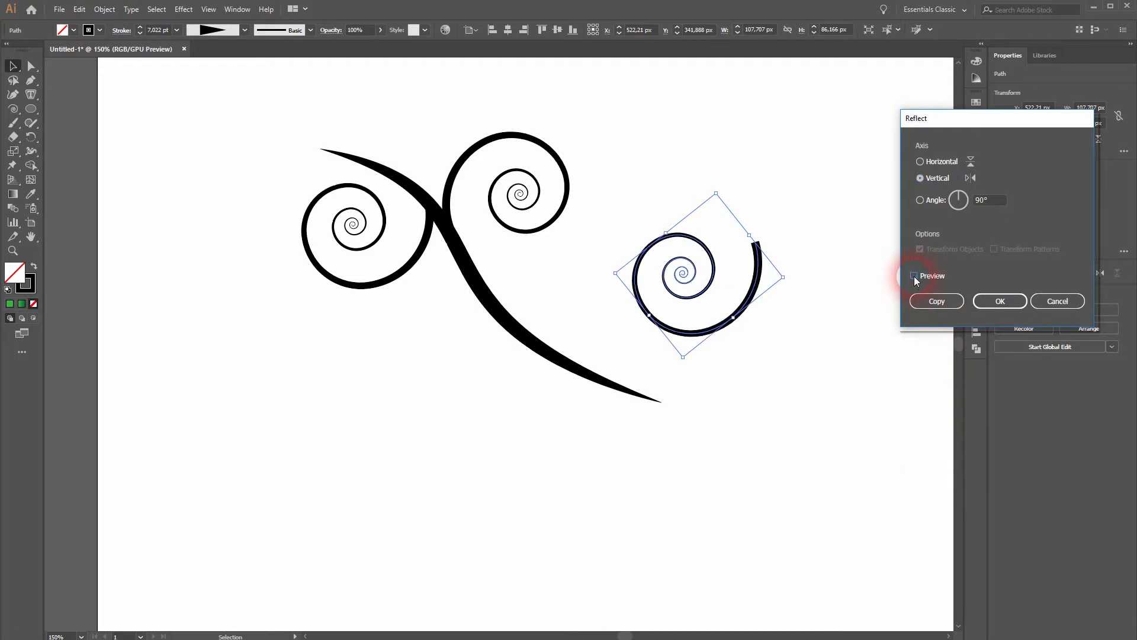
left_click(915, 277)
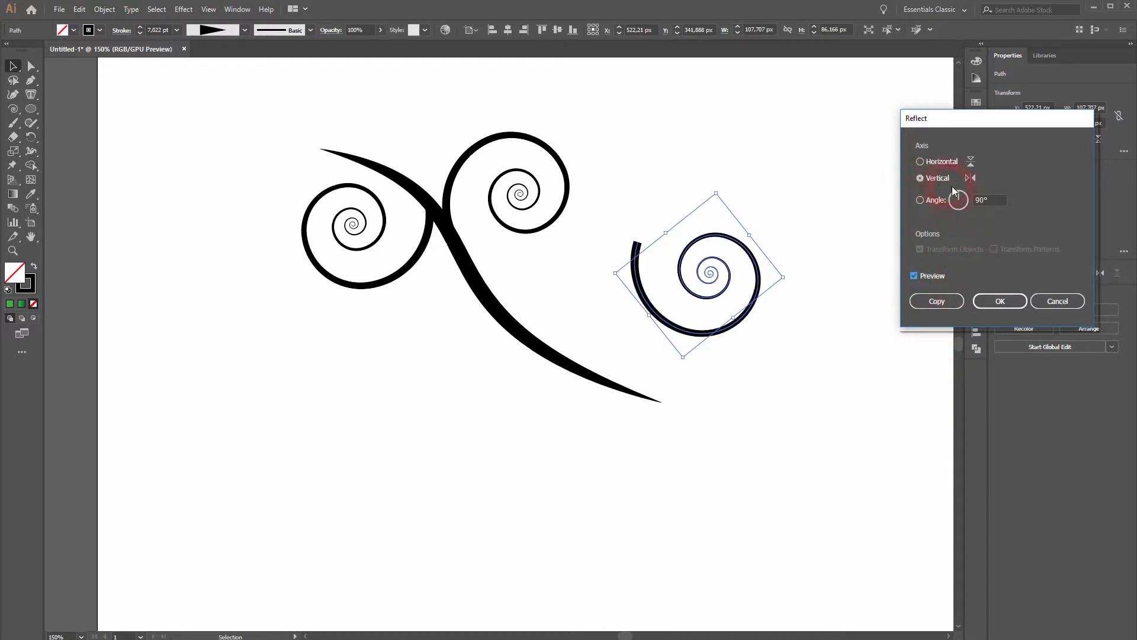
left_click(998, 302)
Rotate the reflected spiral and move it so its thick end joins the upper edge near the curve's lower tip.
left_click_drag(718, 367, 796, 309)
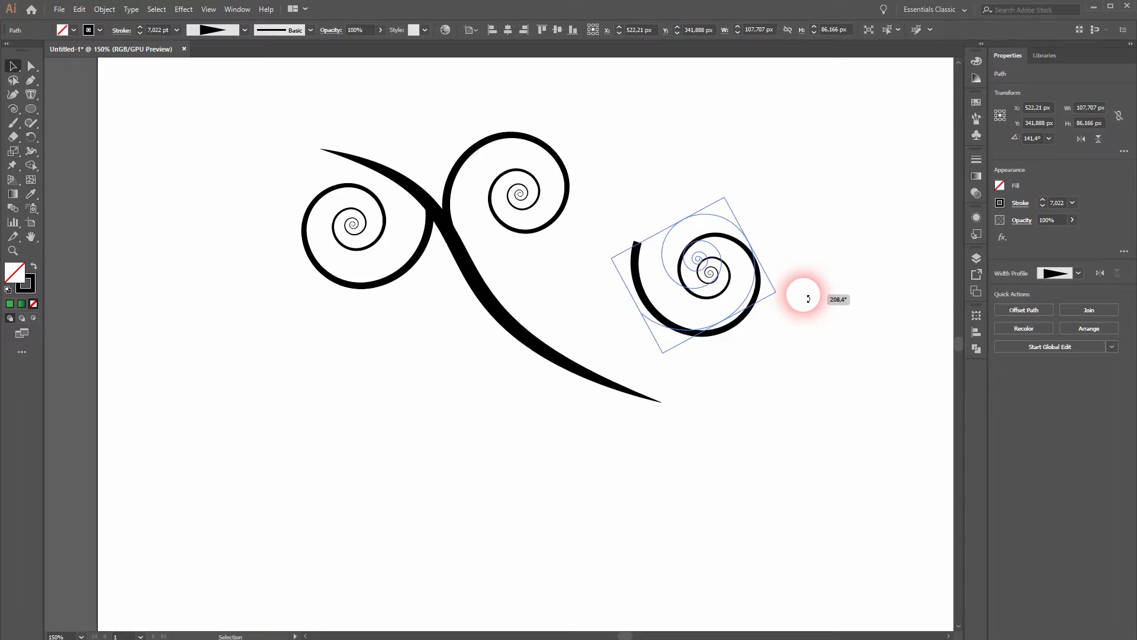
mouse_move(703, 333)
left_mouse_down()
mouse_move(634, 369)
mouse_move(699, 341)
mouse_move(717, 356)
mouse_move(589, 365)
mouse_move(610, 374)
mouse_move(634, 361)
mouse_move(628, 372)
left_mouse_up()
left_click(657, 455)
left_click(599, 461)
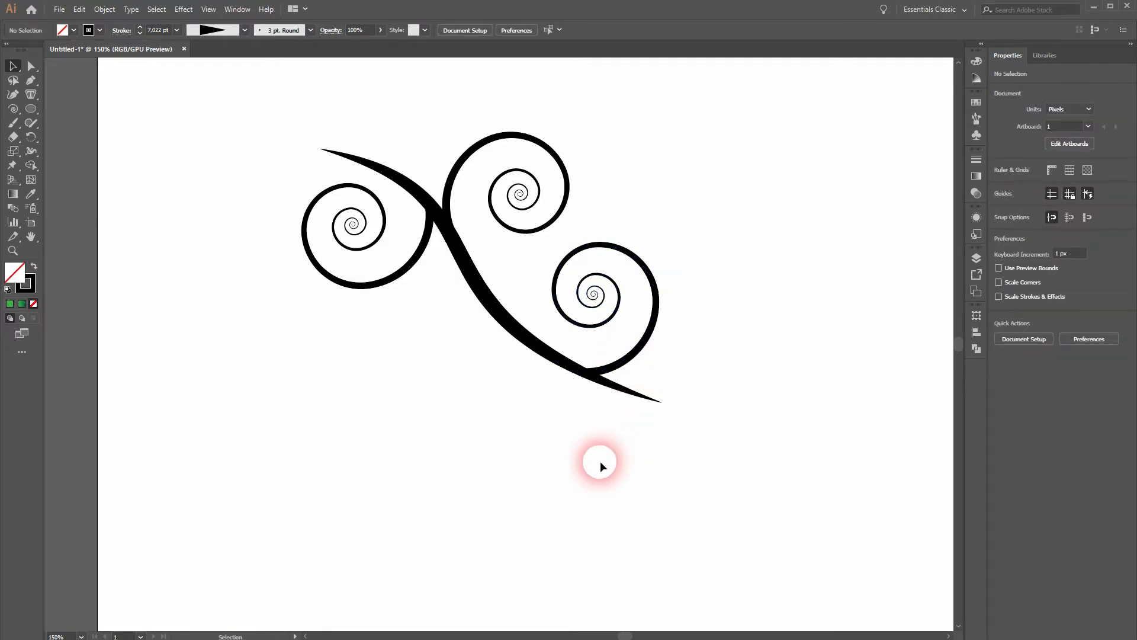
Duplicate the spiral on the curve's left side, scale the copy to roughly half size and attach it to the curve's underside.
left_click_drag(404, 274, 461, 445)
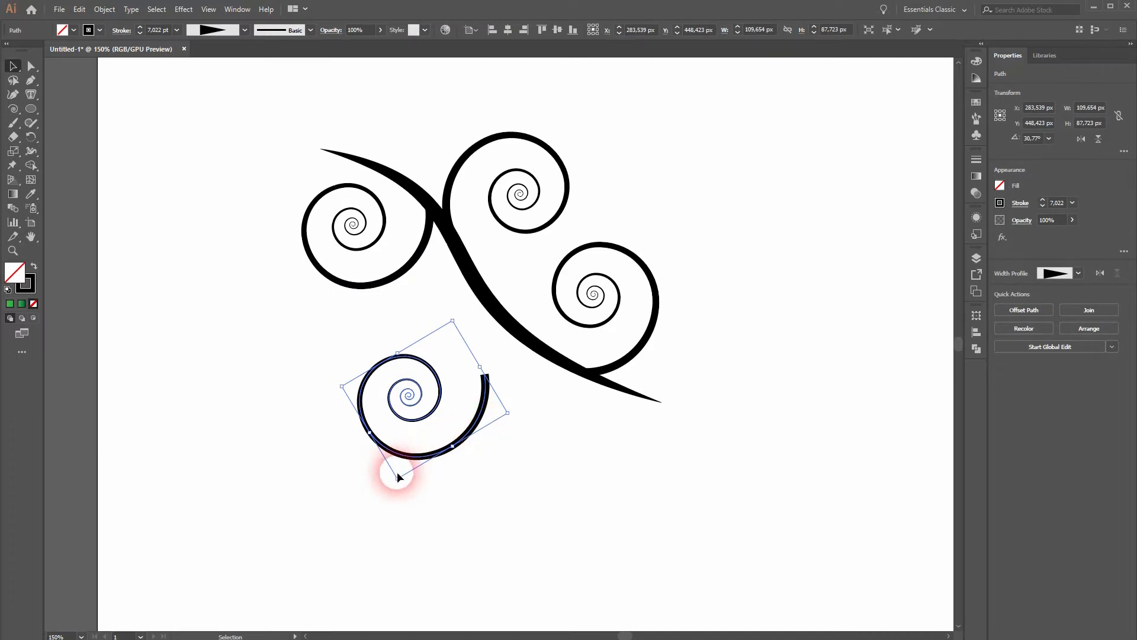
left_click_drag(375, 437, 432, 413)
mouse_move(486, 382)
left_mouse_down()
mouse_move(492, 341)
mouse_move(507, 342)
left_mouse_up()
left_click(561, 488)
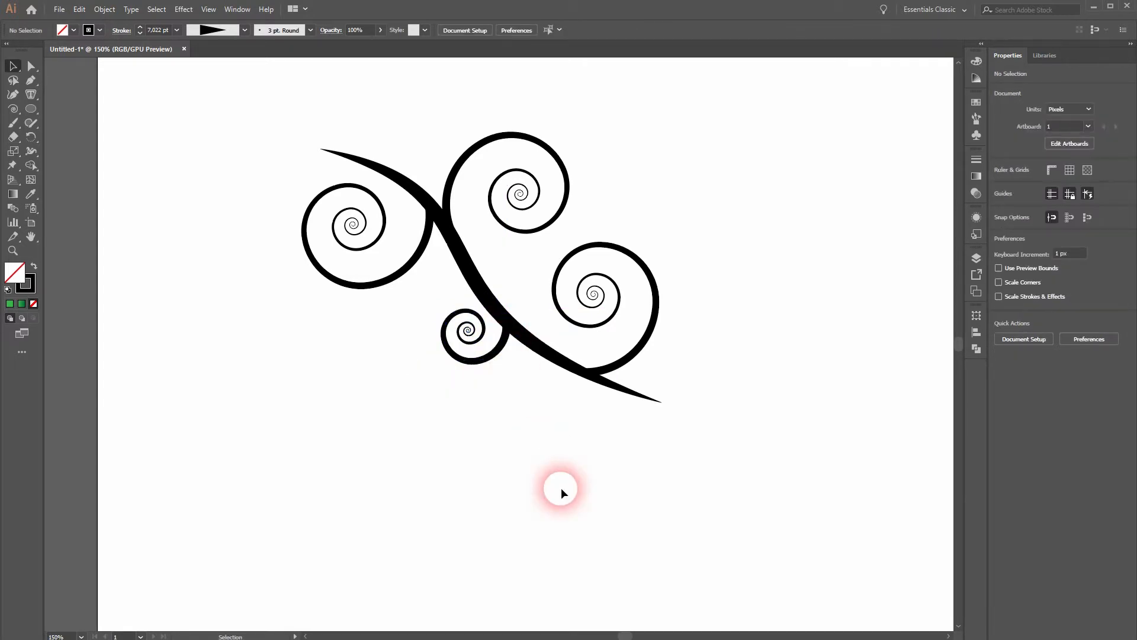
Scale the main curve up proportionally from its centre to about 455 px by 338 px.
left_click(657, 401)
left_click_drag(670, 407, 798, 475)
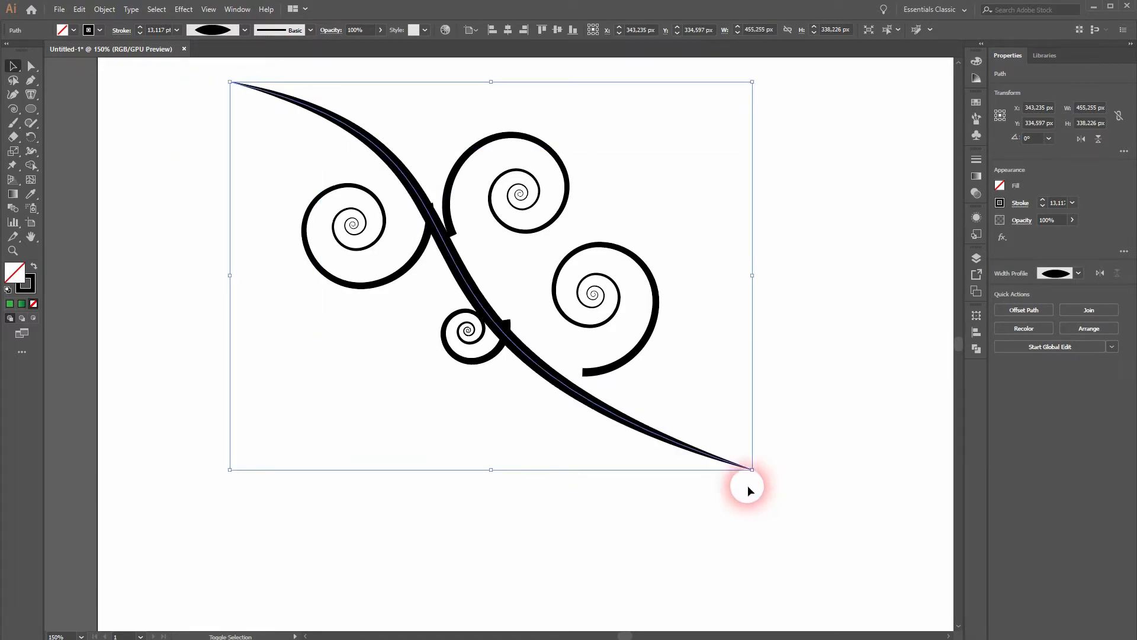
left_click(392, 588)
Move all four spirals slightly downward so their thick ends meet the enlarged curve again.
left_click_drag(483, 363, 477, 373)
left_click_drag(644, 351, 655, 384)
left_click(548, 457)
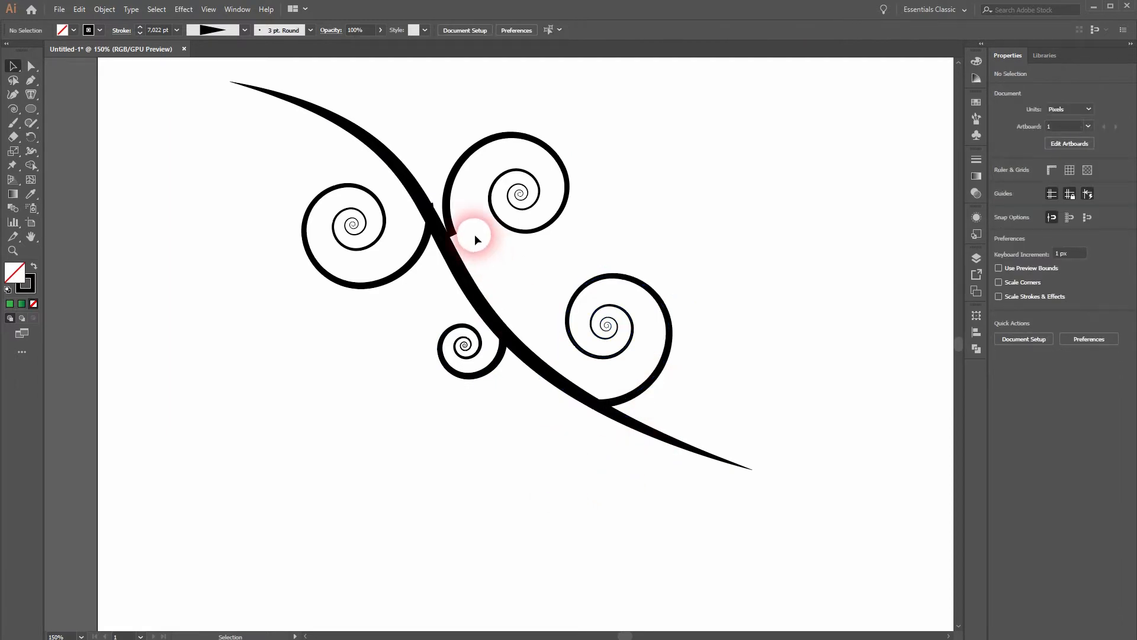
left_click_drag(424, 253, 427, 264)
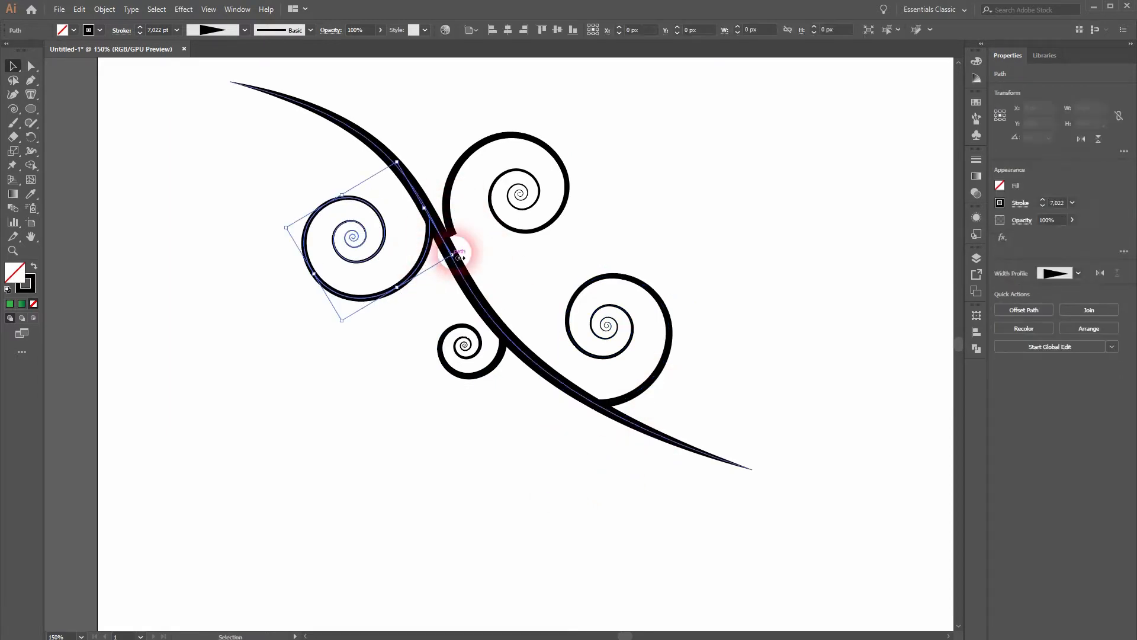
left_click_drag(450, 207, 454, 227)
left_click(501, 469)
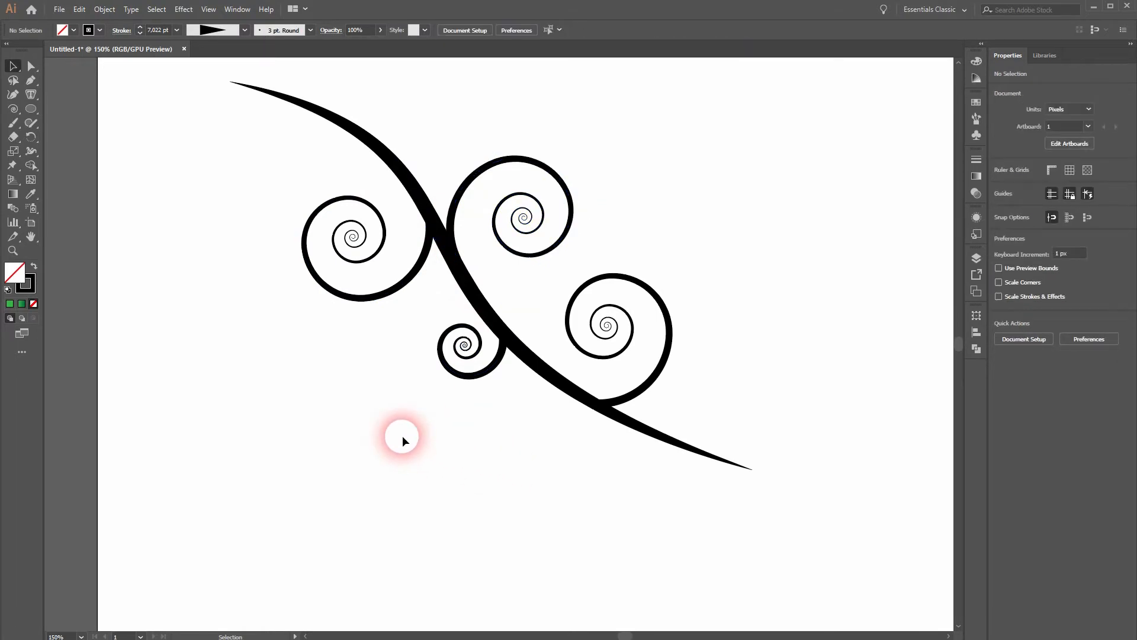
Select the whole ornament and apply the White, Black gradient preset to its stroke.
scroll(373, 400, "down", 1)
left_click_drag(344, 435, 397, 437)
left_click_drag(270, 460, 734, 151)
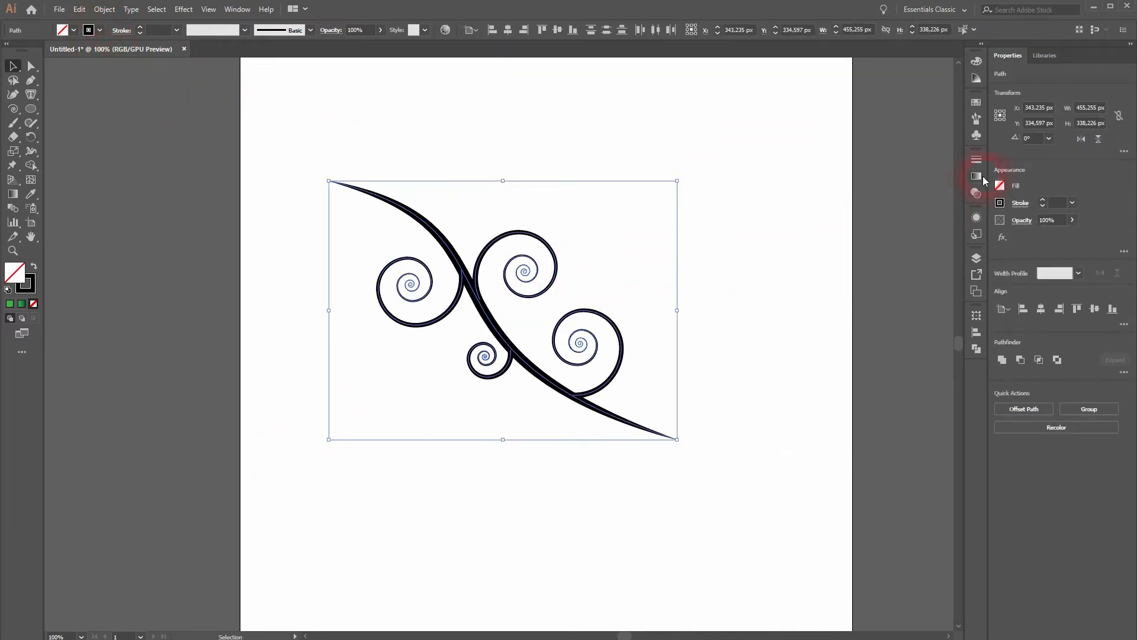
left_click(238, 9)
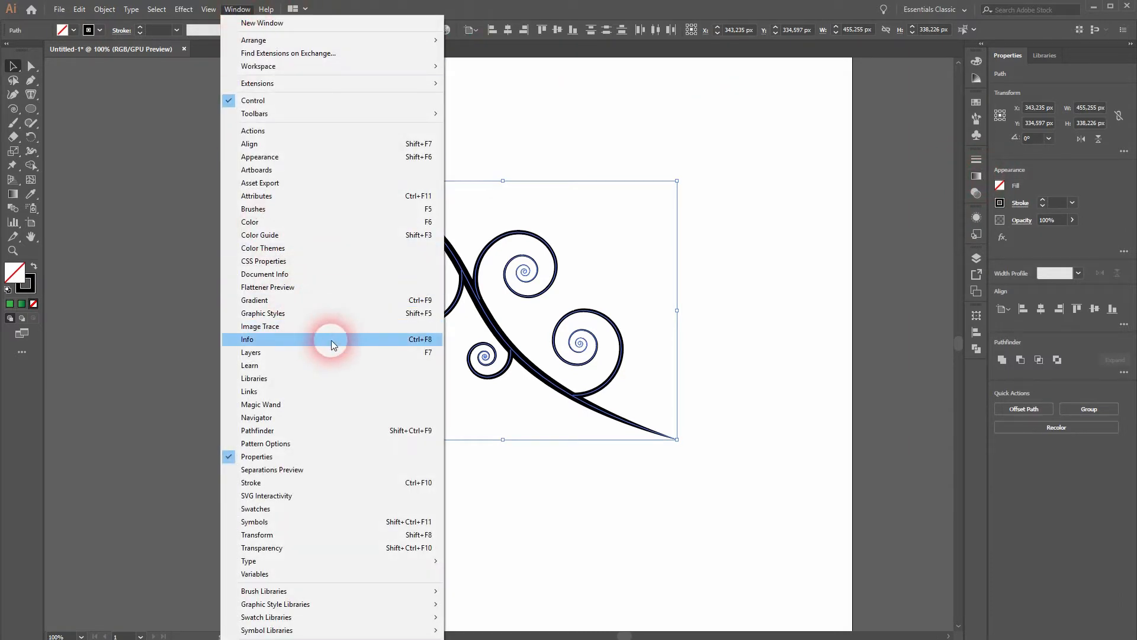
left_click(333, 311)
left_click(976, 176)
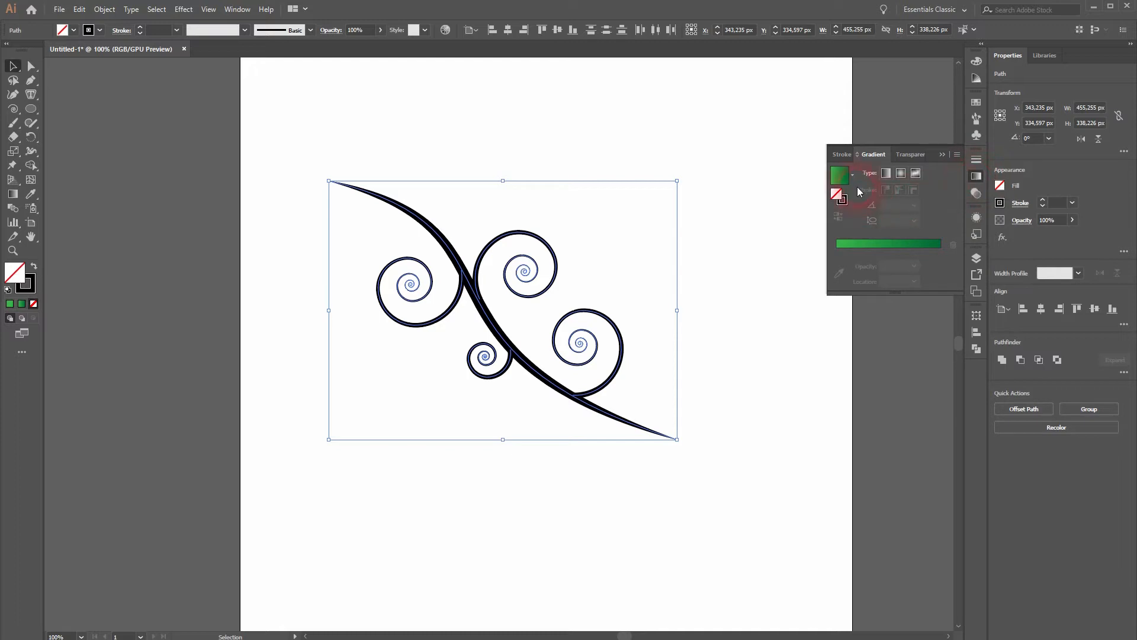
left_click(852, 175)
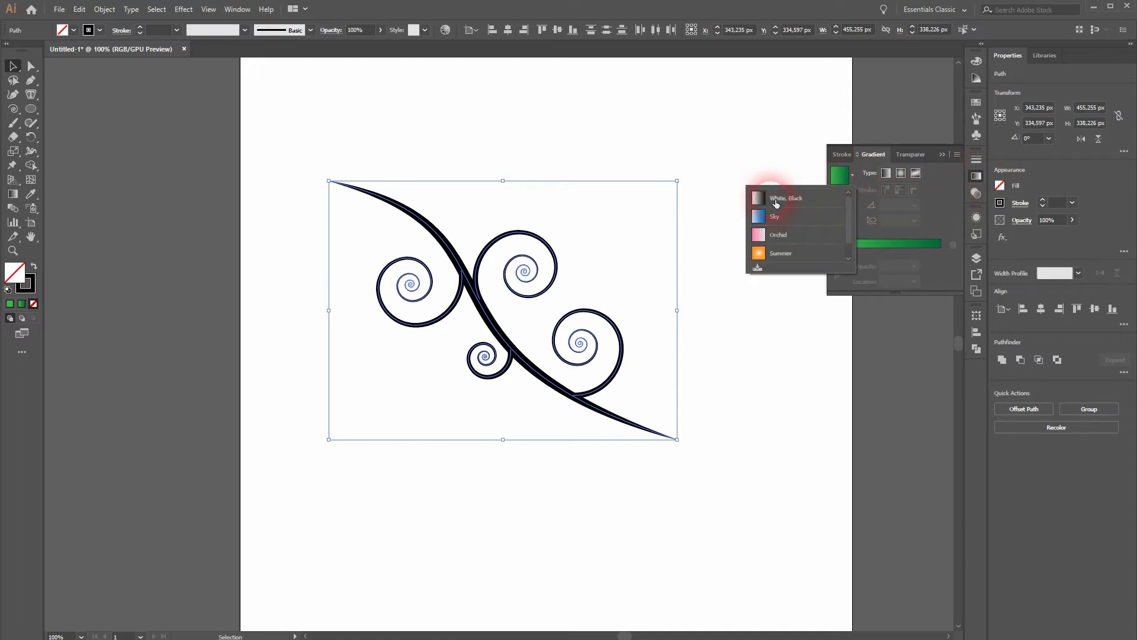
left_click(940, 204)
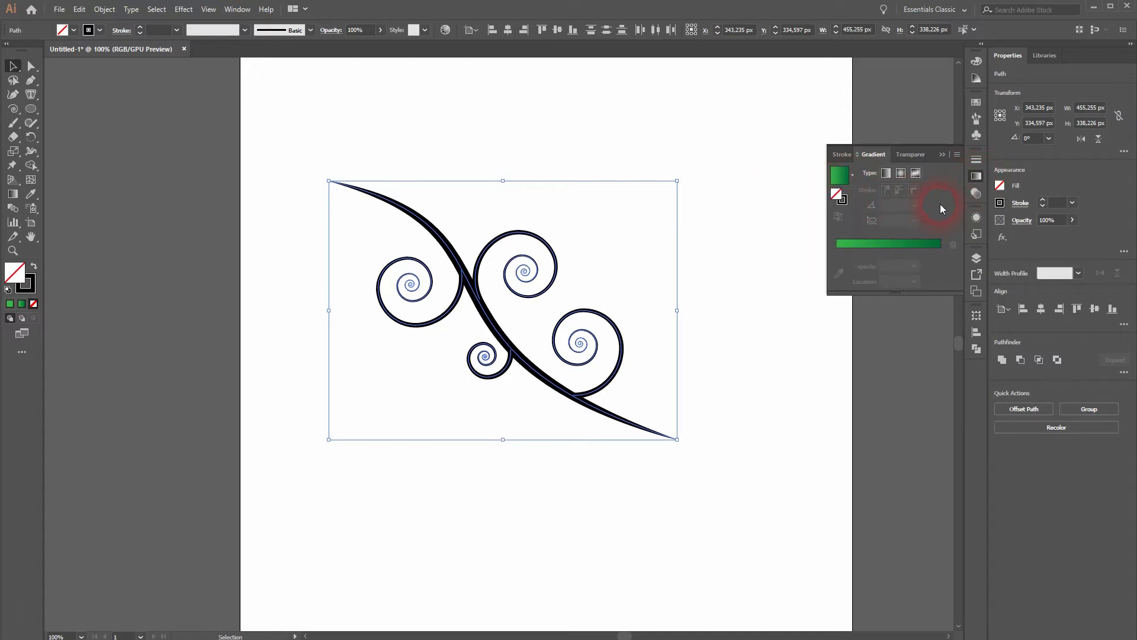
left_click(842, 200)
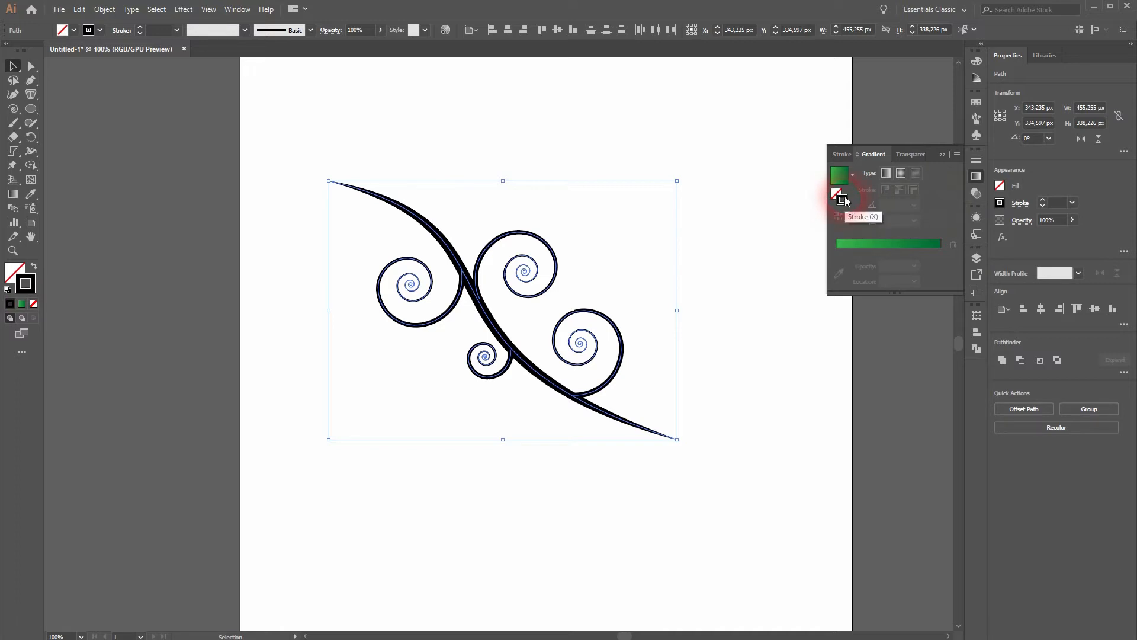
left_click(853, 175)
scroll(788, 203, "up", 1)
left_click(765, 200)
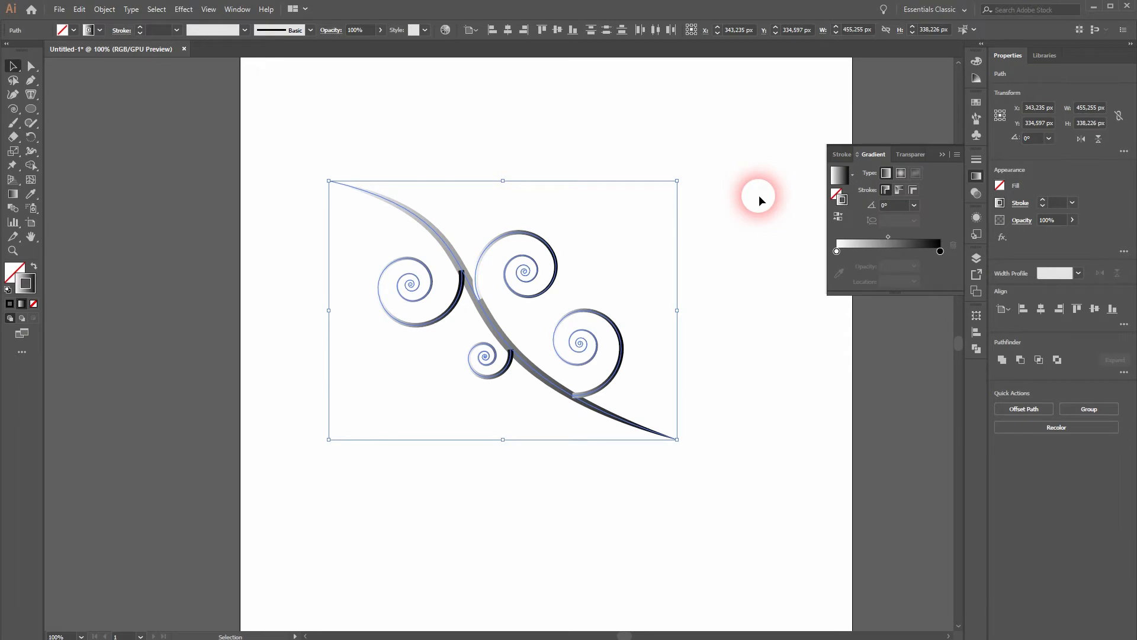
Try the gradient along the stroke and as a radial type, settling on a linear gradient applied across the stroke.
left_click(898, 194)
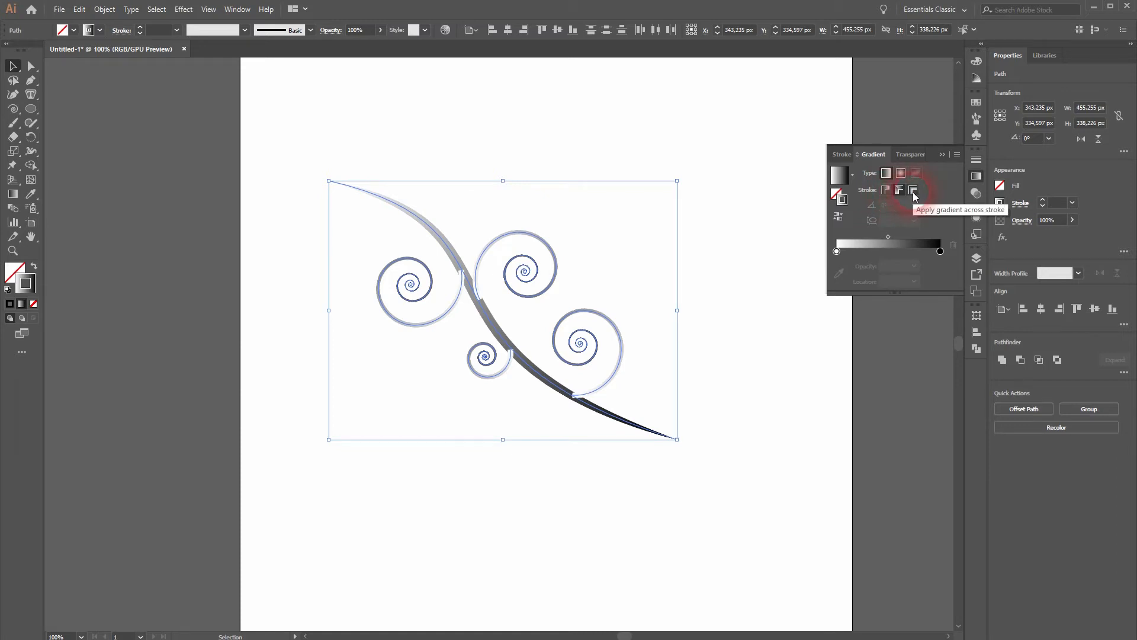
left_click(914, 191)
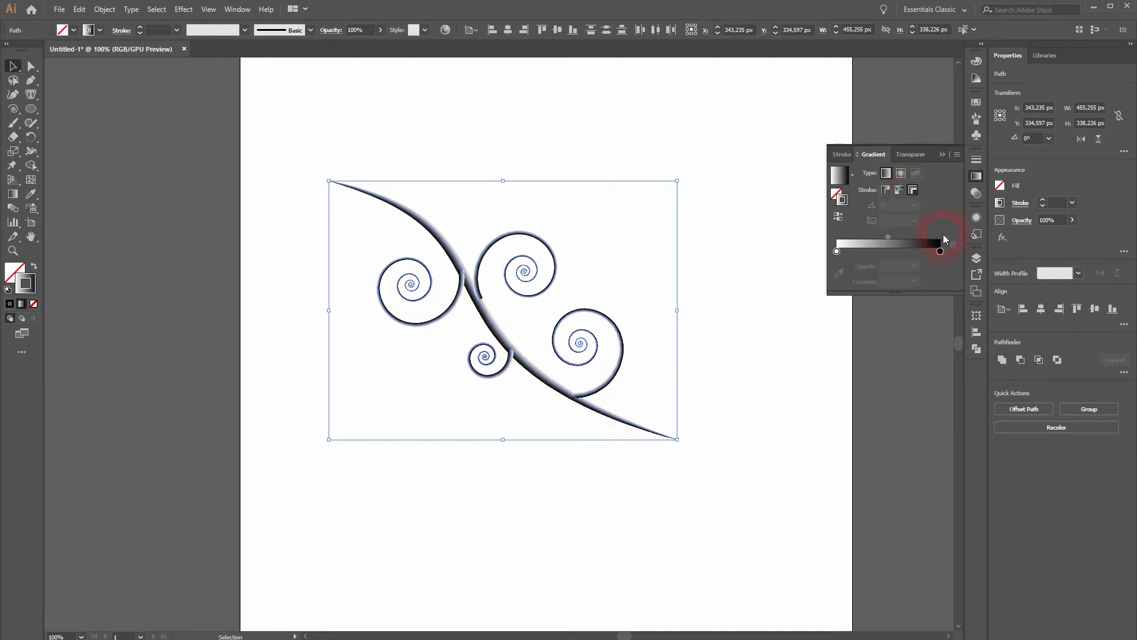
left_click(900, 173)
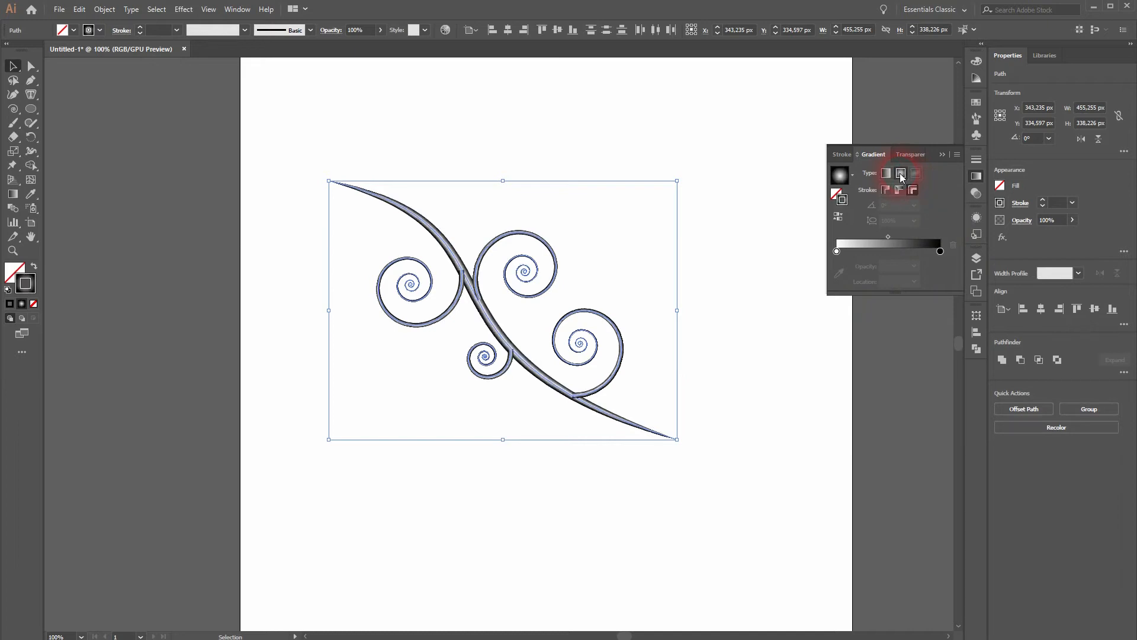
left_click(886, 173)
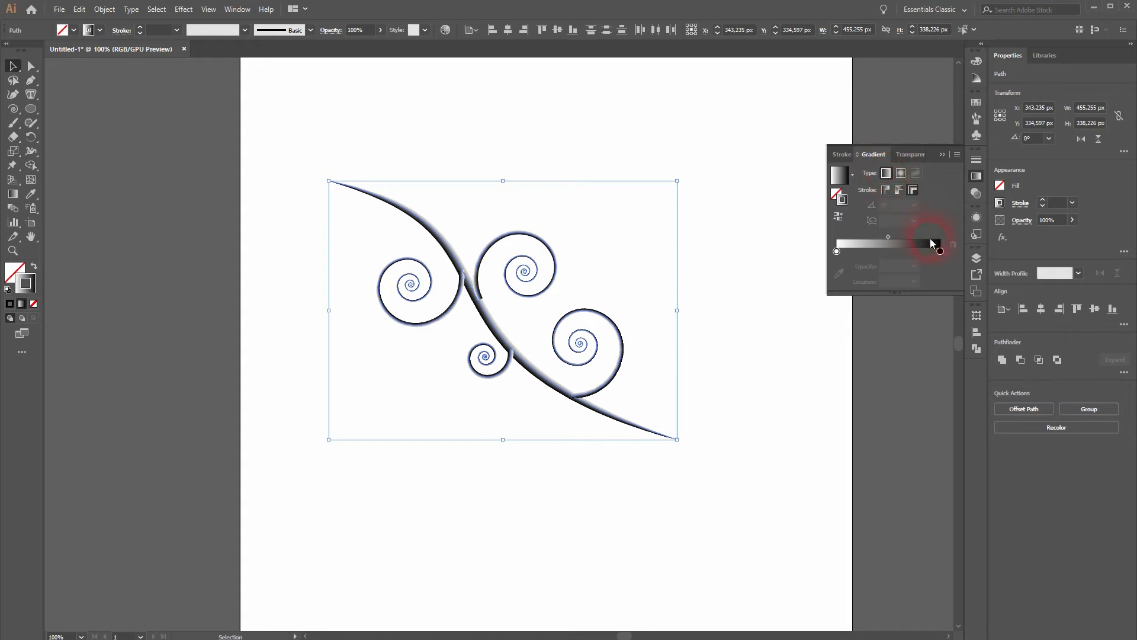
Change the gradient's black stop to the dark green swatch R=0 G=104 B=55.
double_click(940, 251)
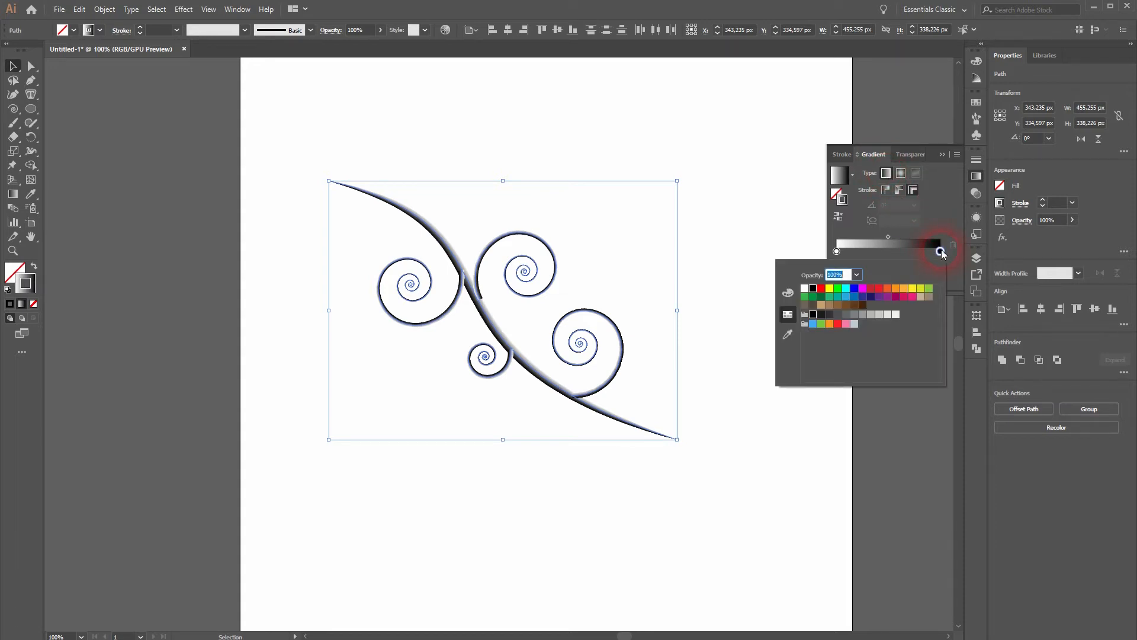
left_click(788, 294)
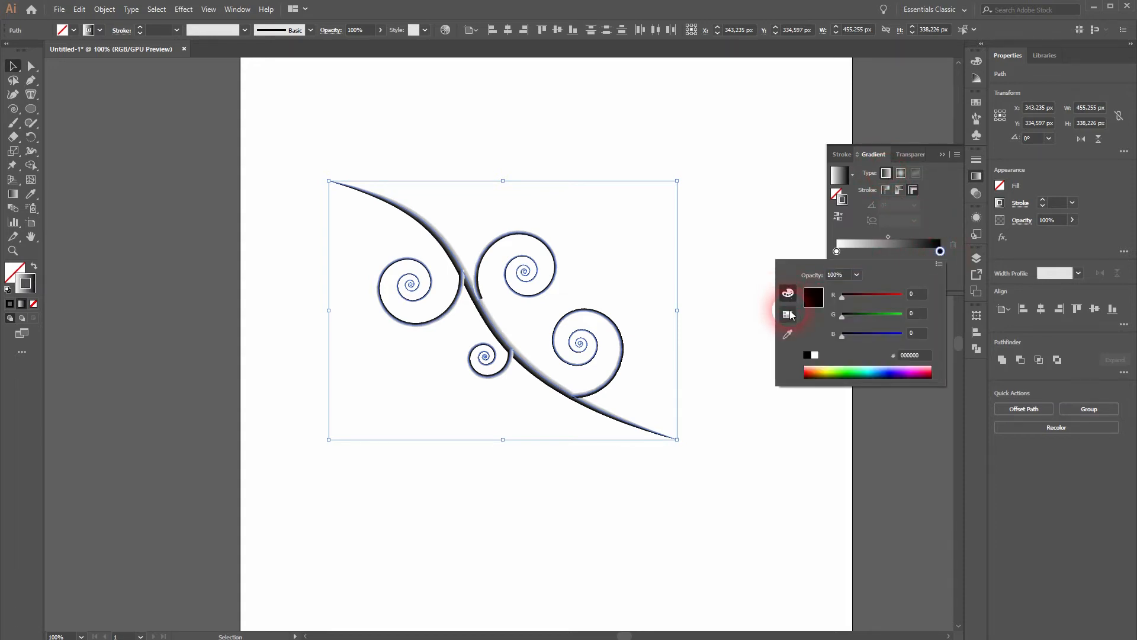
left_click(788, 313)
left_click(823, 297)
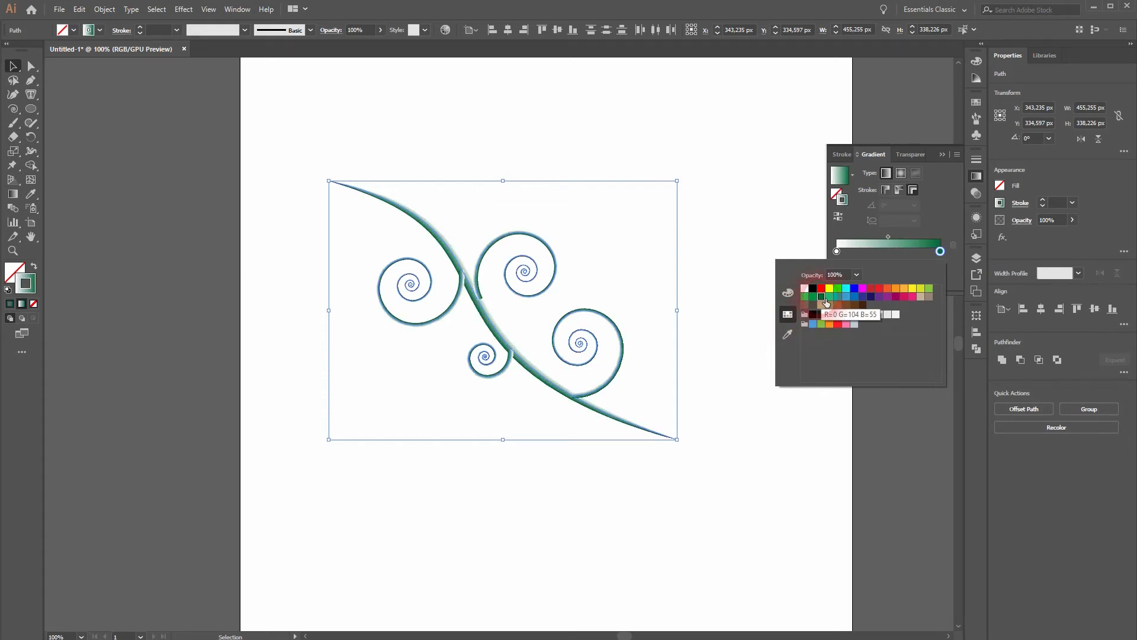
left_click(949, 227)
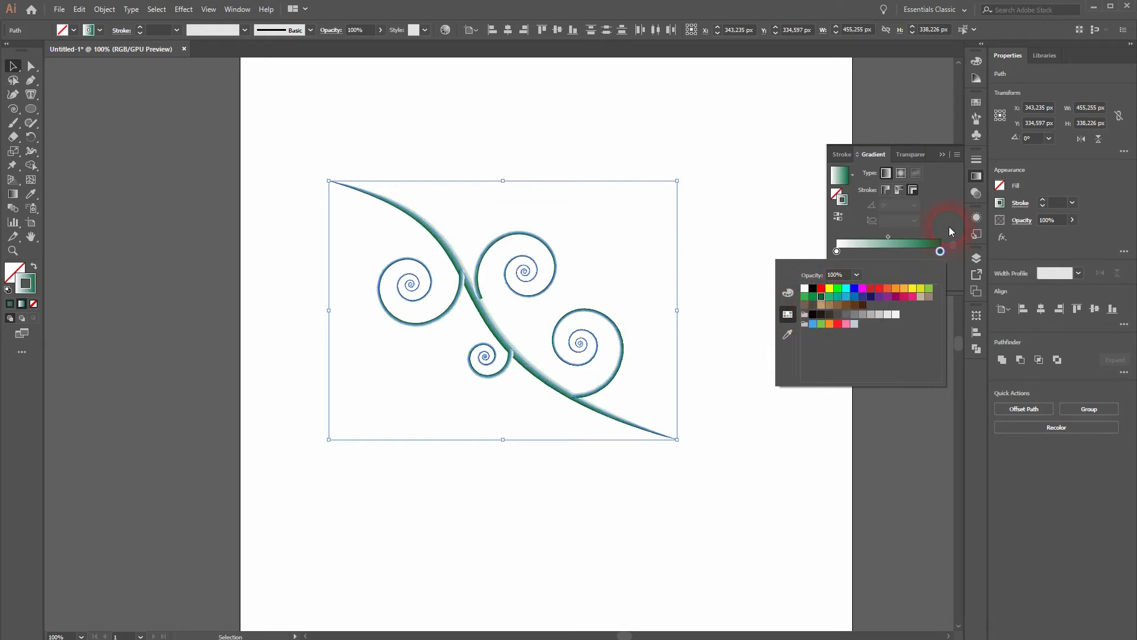
Change the gradient's white stop to the light yellow-green swatch, trying R=57 G=181 B=74 first, and deselect the ornament.
double_click(836, 251)
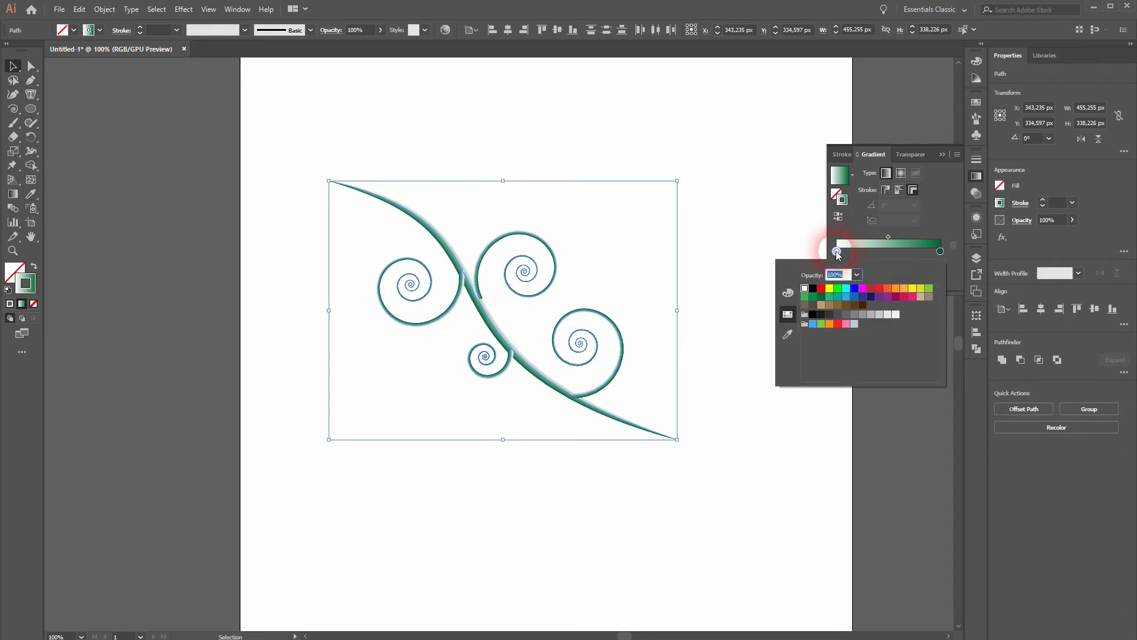
left_click(805, 296)
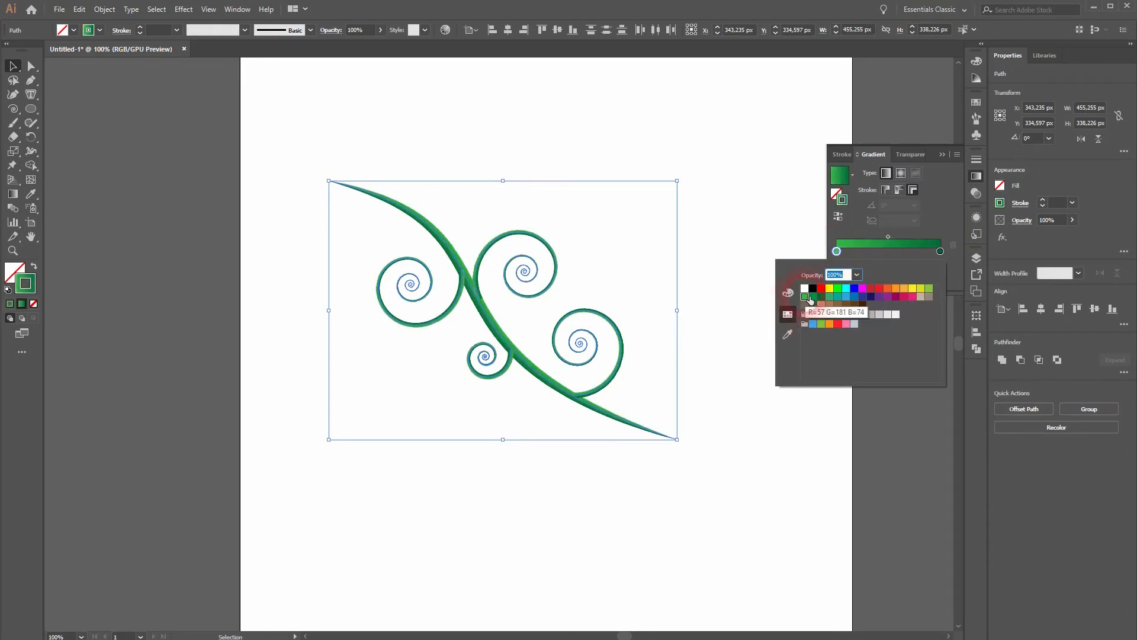
left_click(929, 289)
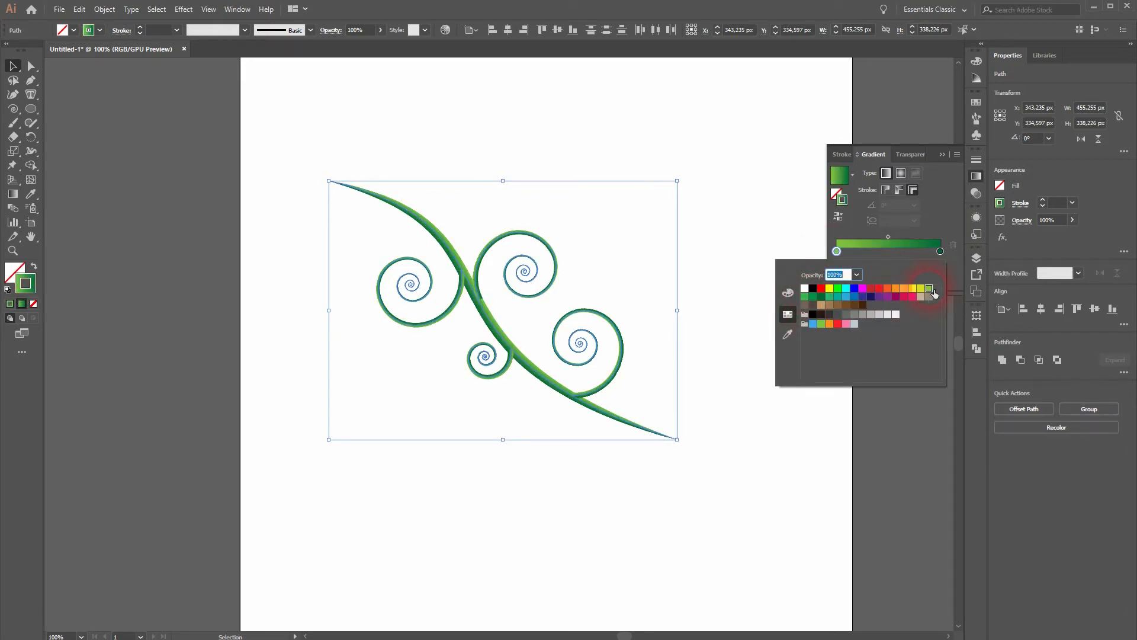
left_click(951, 218)
left_click(948, 151)
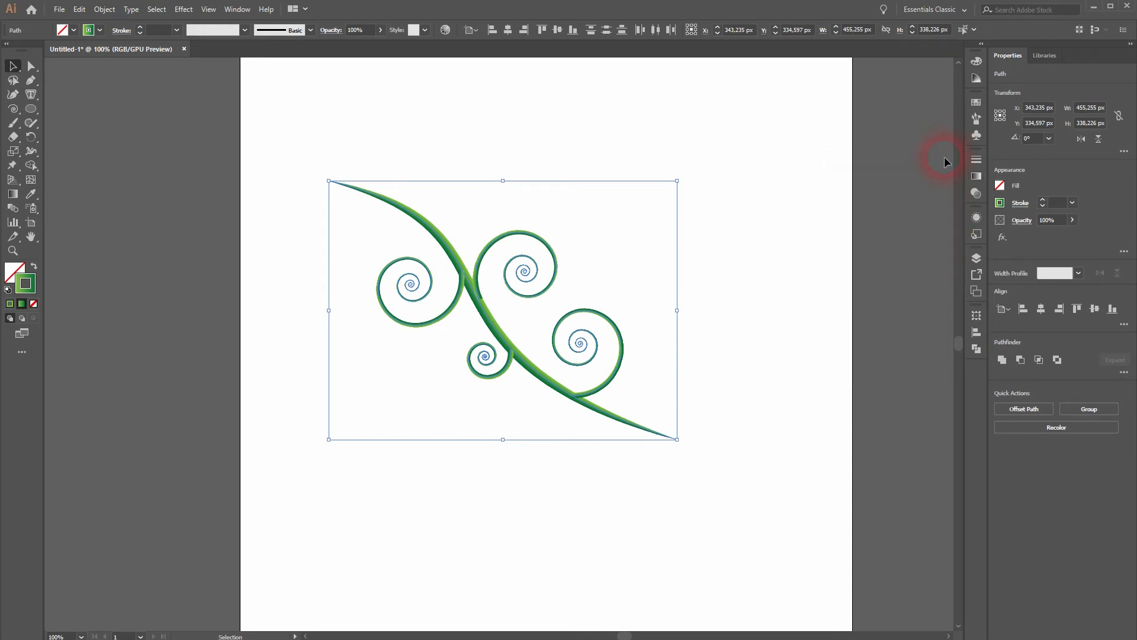
left_click(333, 370)
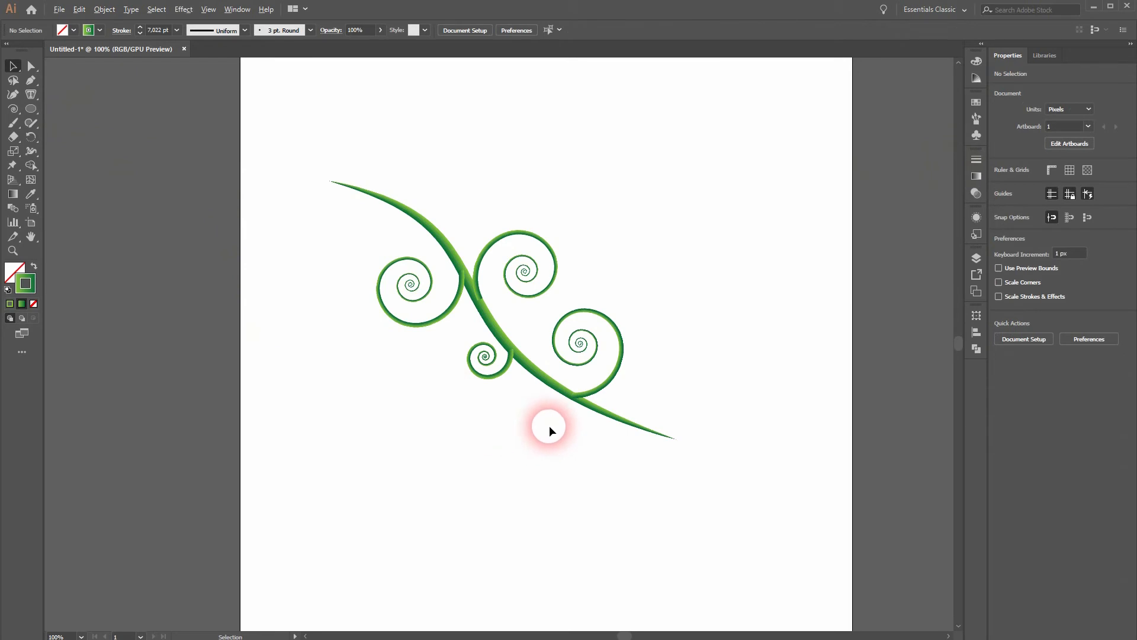
Send the large spiral near the main stem's lower end to the back of the stacking order.
scroll(549, 426, "up", 2)
left_click_drag(577, 393, 410, 543)
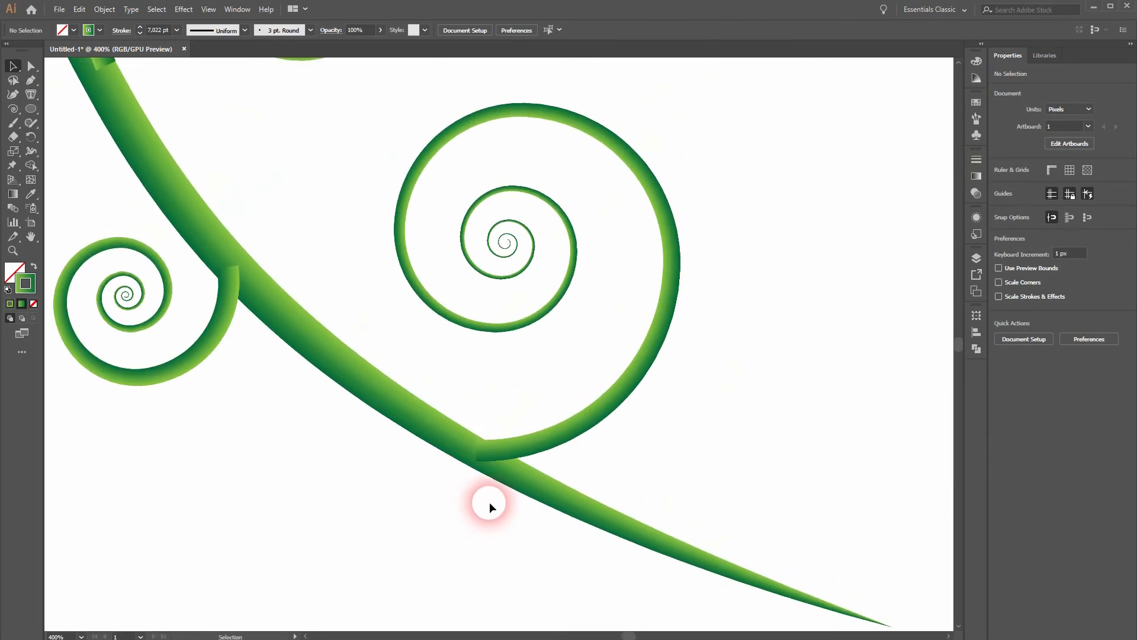
left_click(551, 441)
right_click(465, 134)
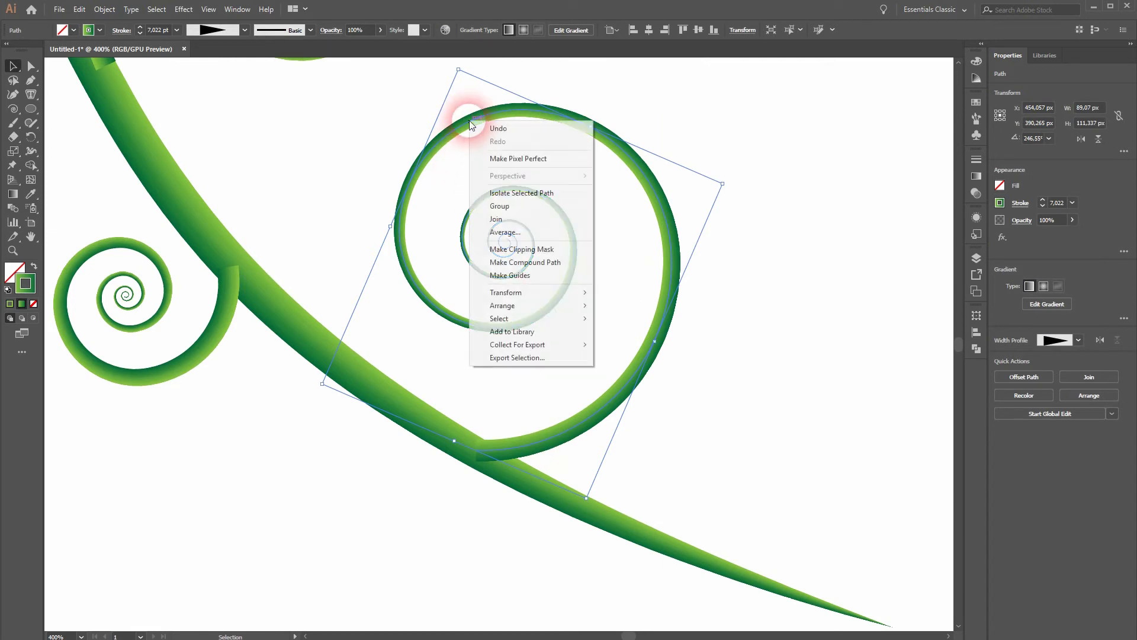
mouse_move(584, 305)
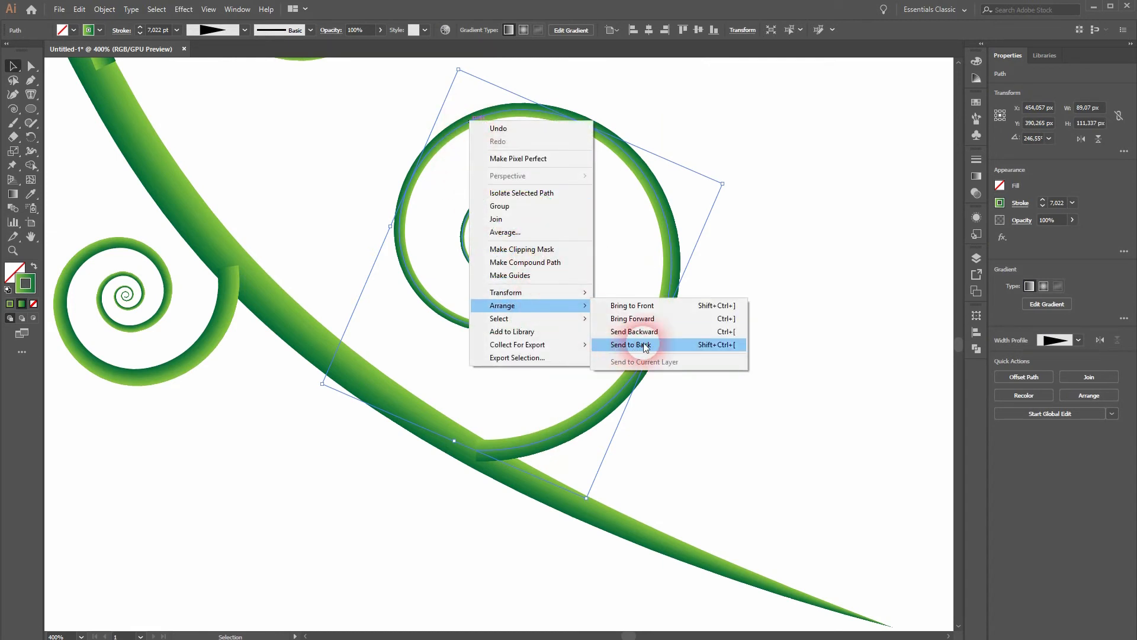
left_click(628, 350)
left_click(322, 510)
left_click(482, 458)
Send the small spiral below the middle of the main stem to the back.
left_click(224, 311)
right_click(225, 311)
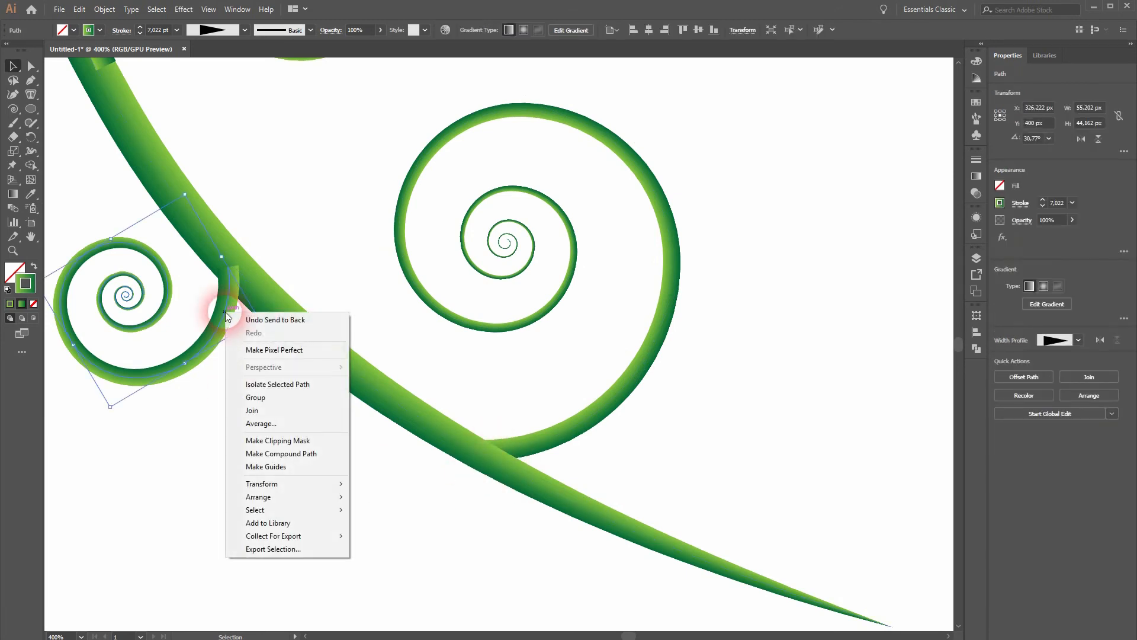
mouse_move(296, 497)
left_click(413, 536)
Bring the main stem curve to the front, above all the spirals, and deselect it.
left_click_drag(190, 419, 439, 542)
left_click(407, 292)
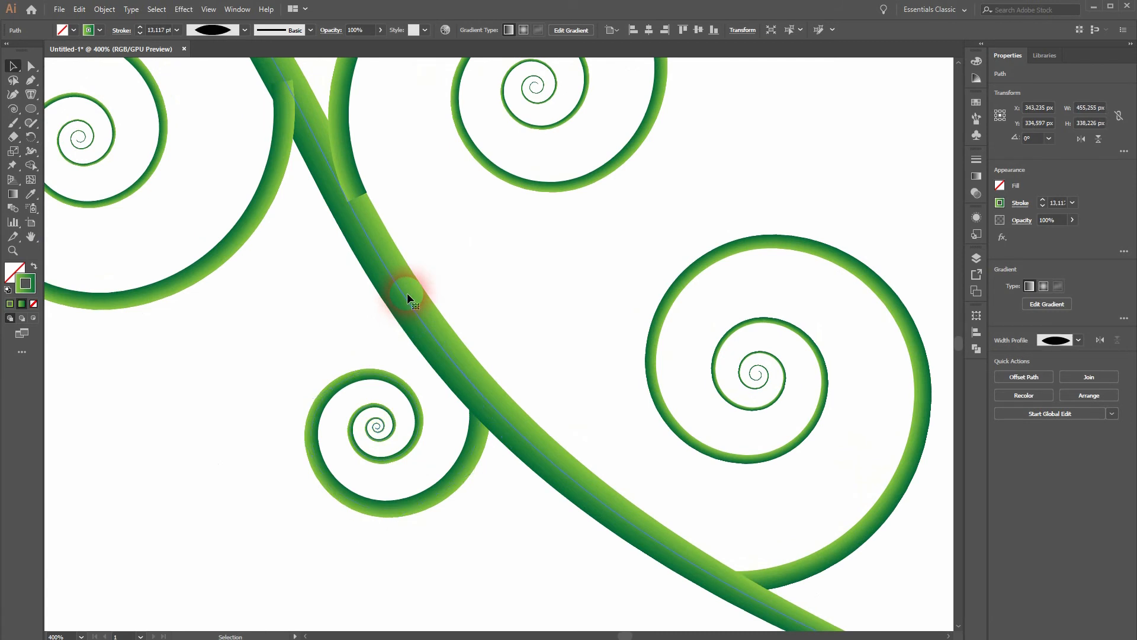
right_click(401, 290)
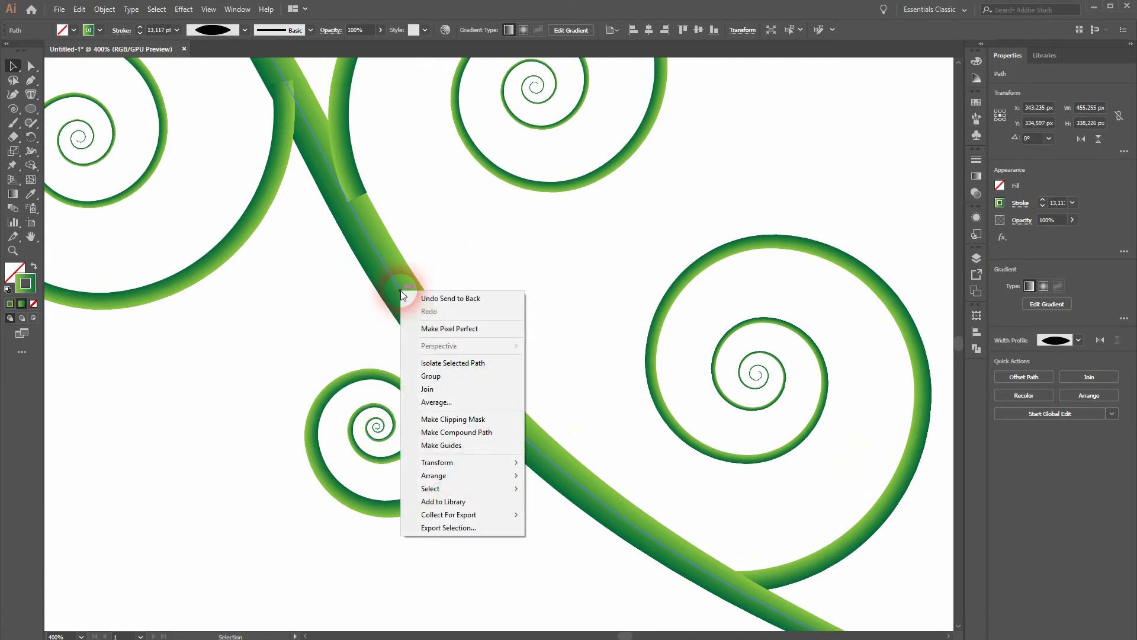
mouse_move(474, 477)
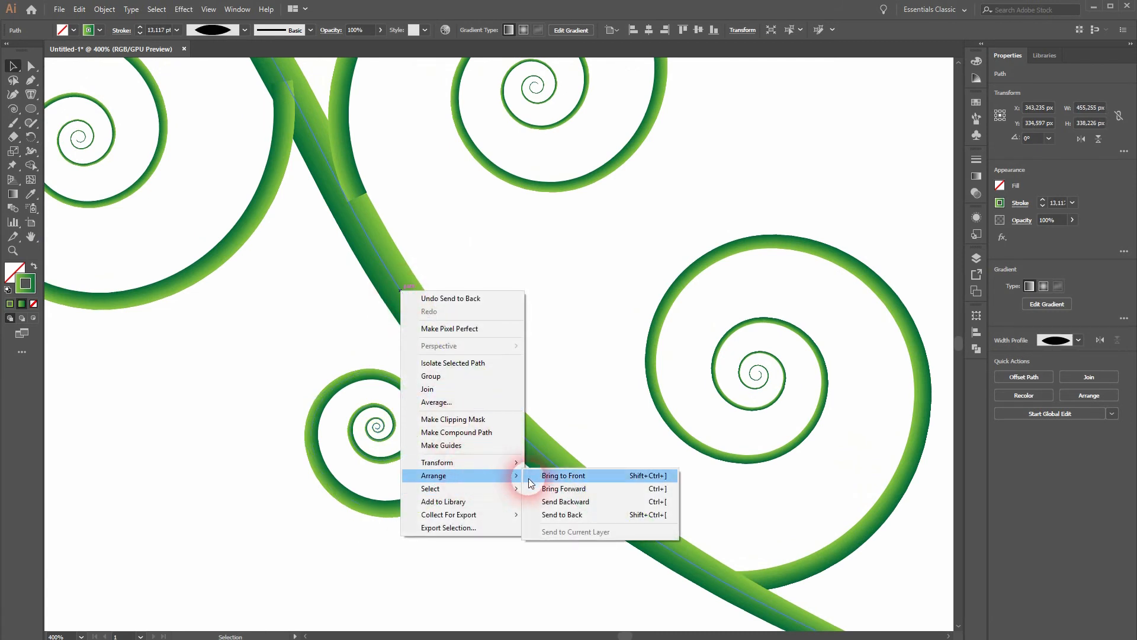
left_click(573, 478)
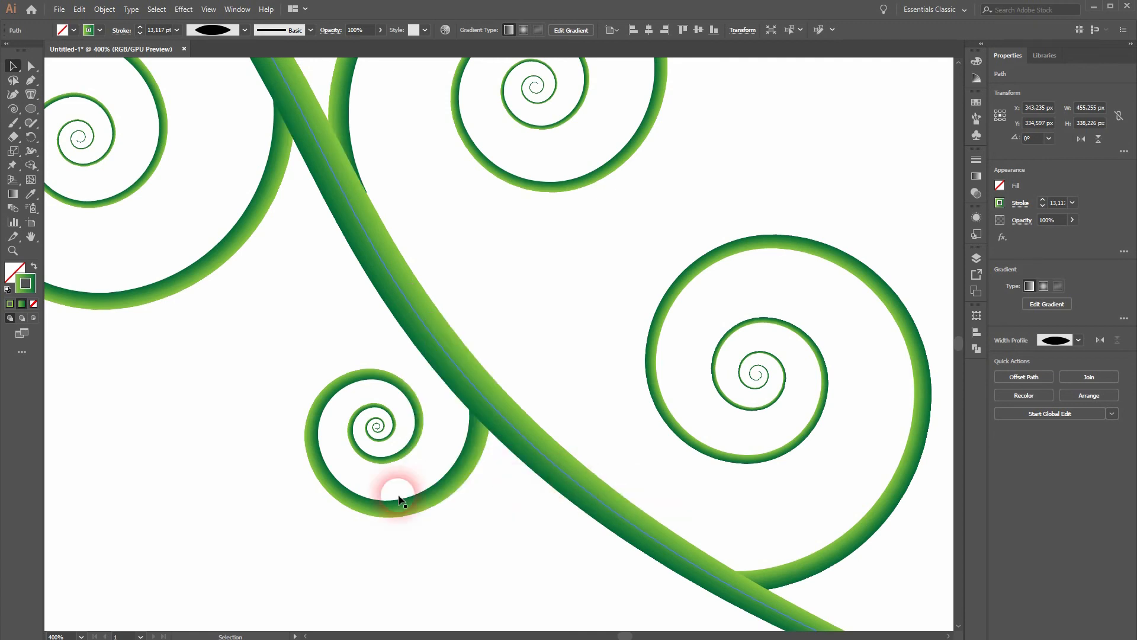
left_click(216, 419)
Shift the upper spiral on the stem's right side slightly left into the stem, deselect it and fit the artboard in view.
scroll(504, 226, "up", 5)
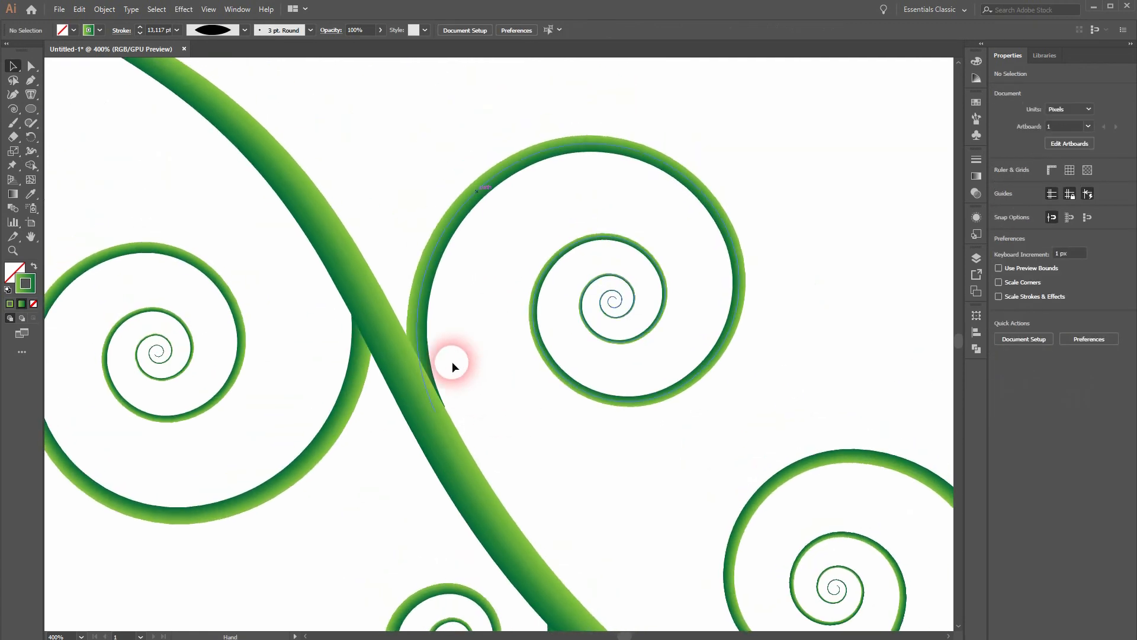
left_click_drag(420, 325, 415, 325)
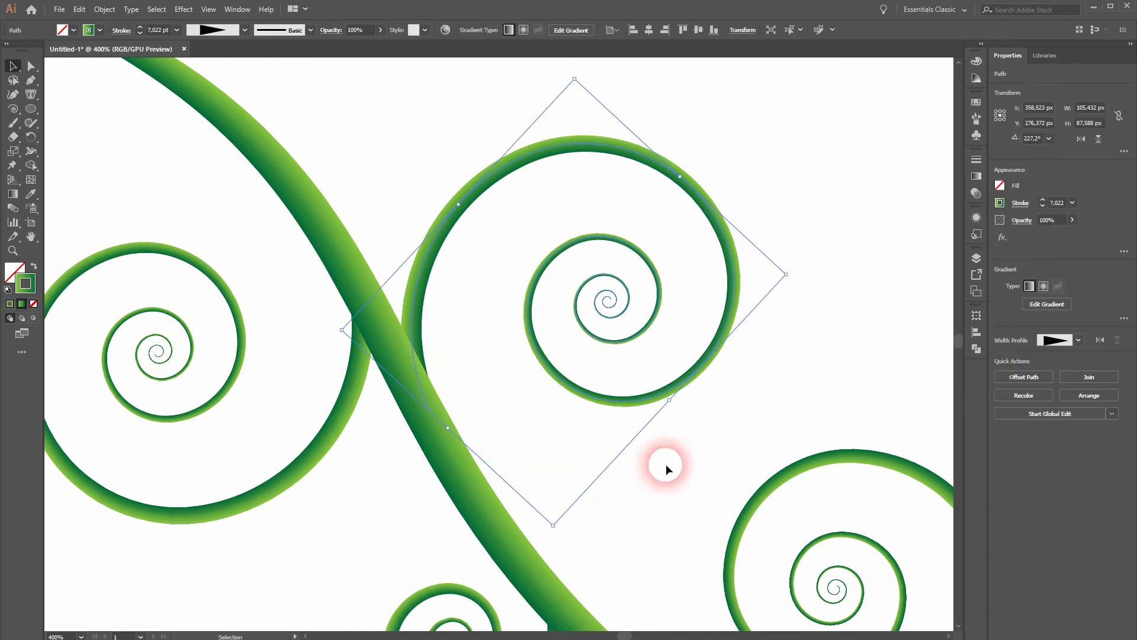
left_click(808, 400)
key("ctrl+0")
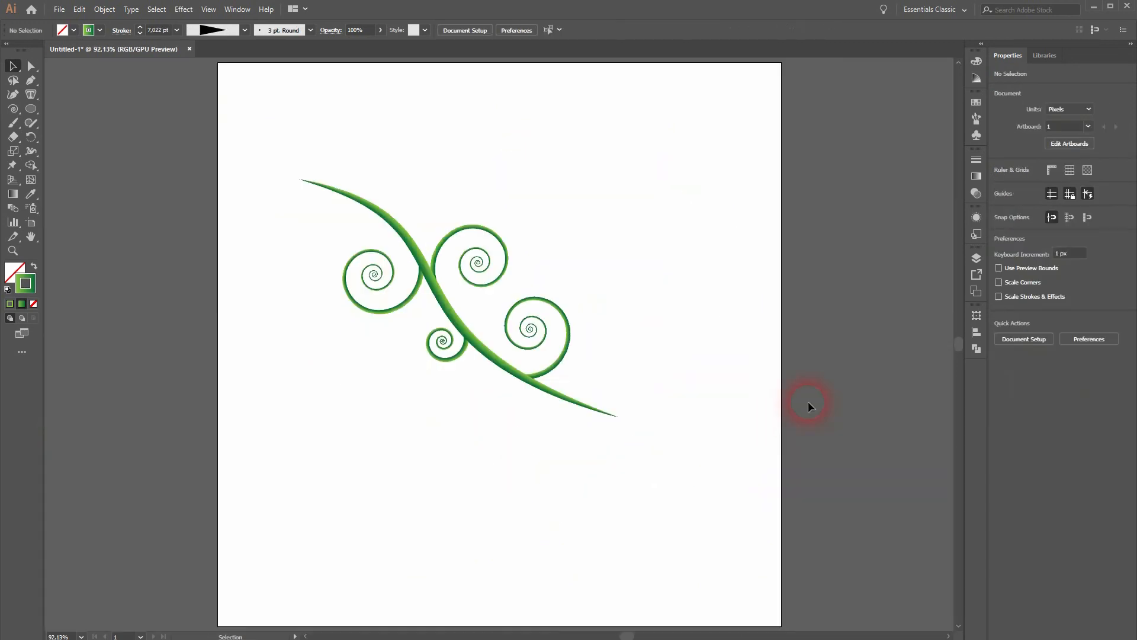